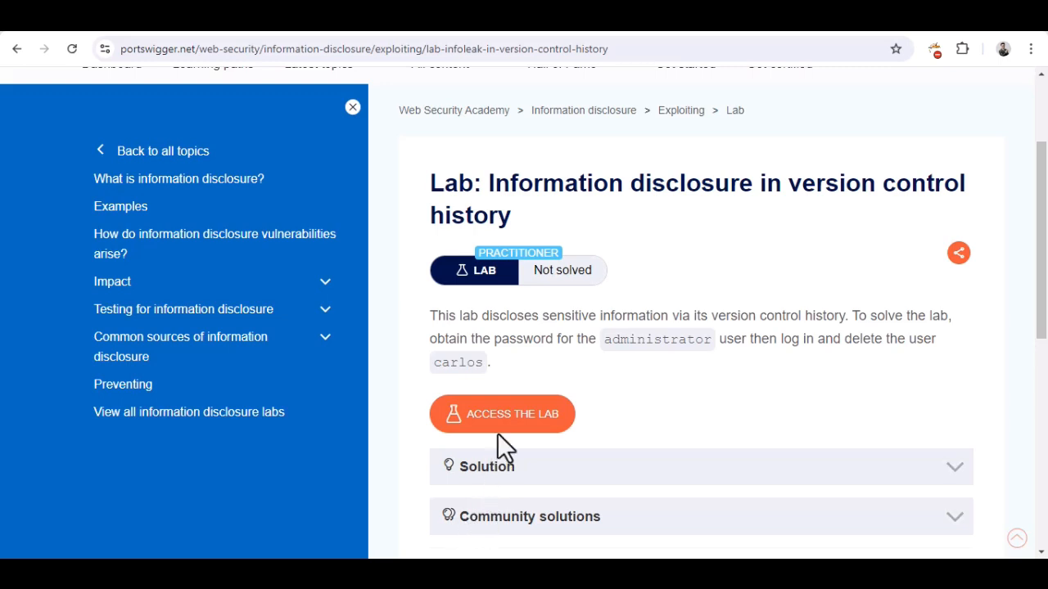
# Step: Launch the lab on information disclosure in version control history and browse to its /.git directory
pyautogui.click(513, 419)
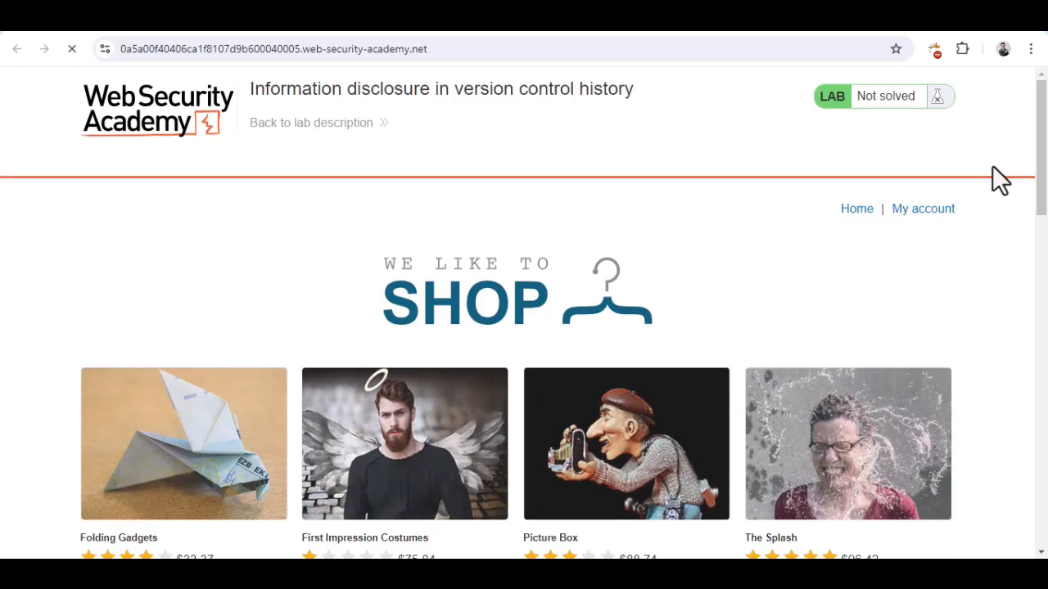
pyautogui.moveTo(1041, 159); pyautogui.dragTo(1033, 138)
pyautogui.click(454, 48)
pyautogui.click(454, 48)
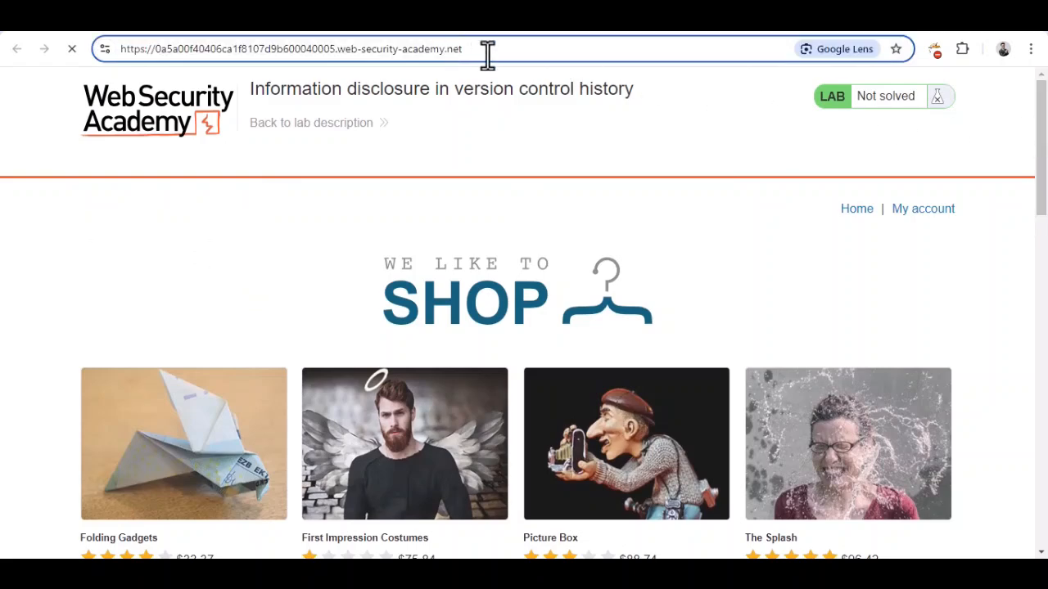
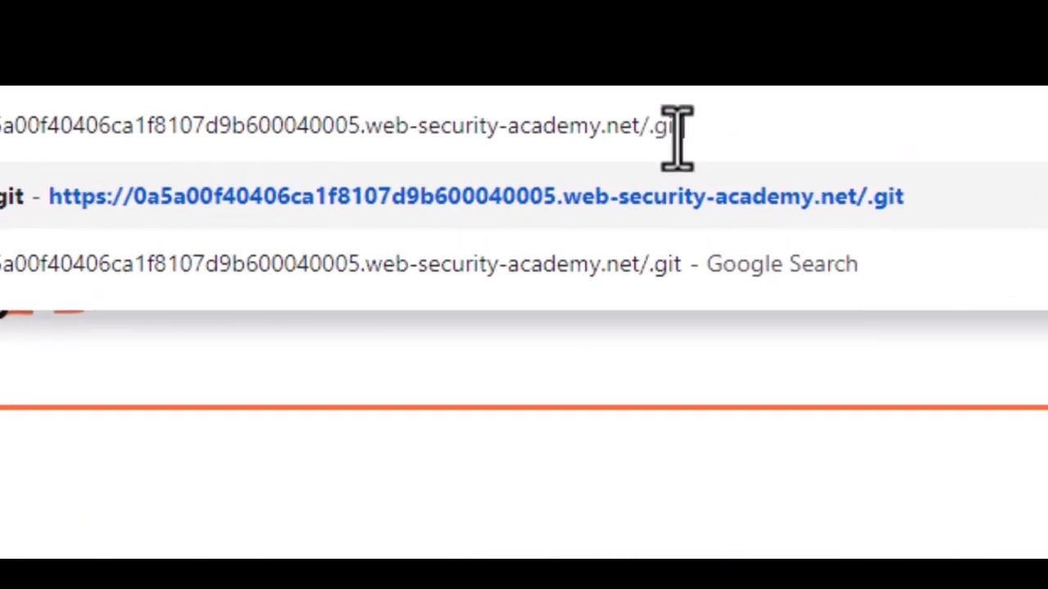
pyautogui.press('Return')
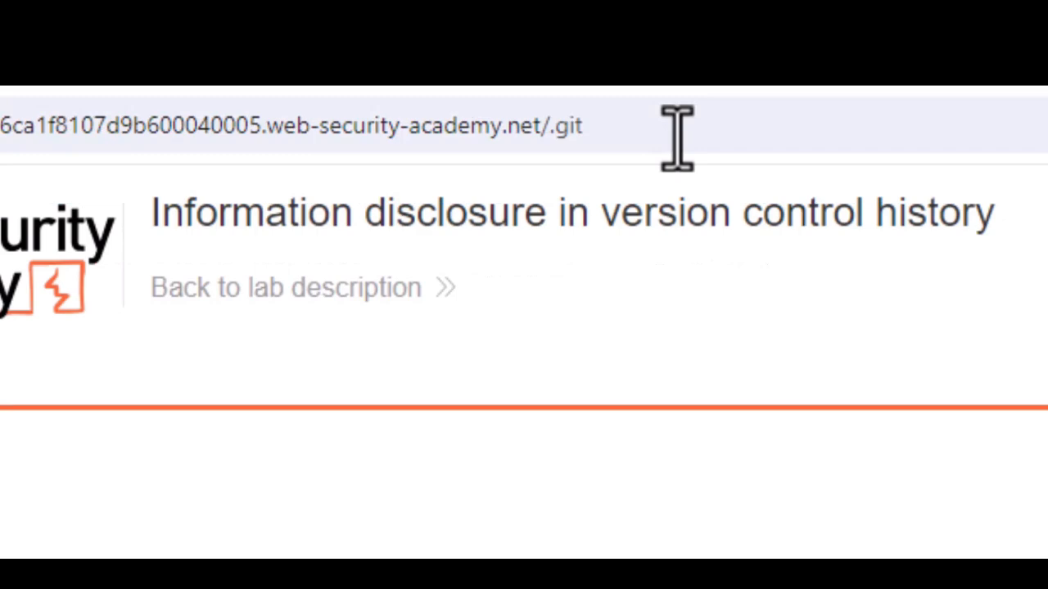
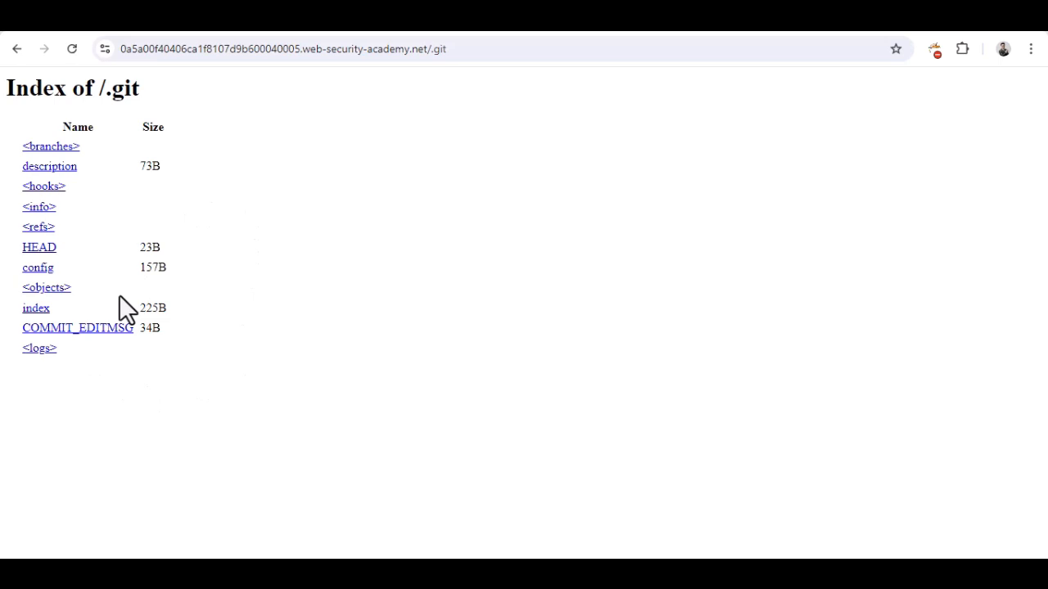
# Step: Open a Windows Command Prompt and run wsl --install to get an Ubuntu shell
pyautogui.press('super+r')
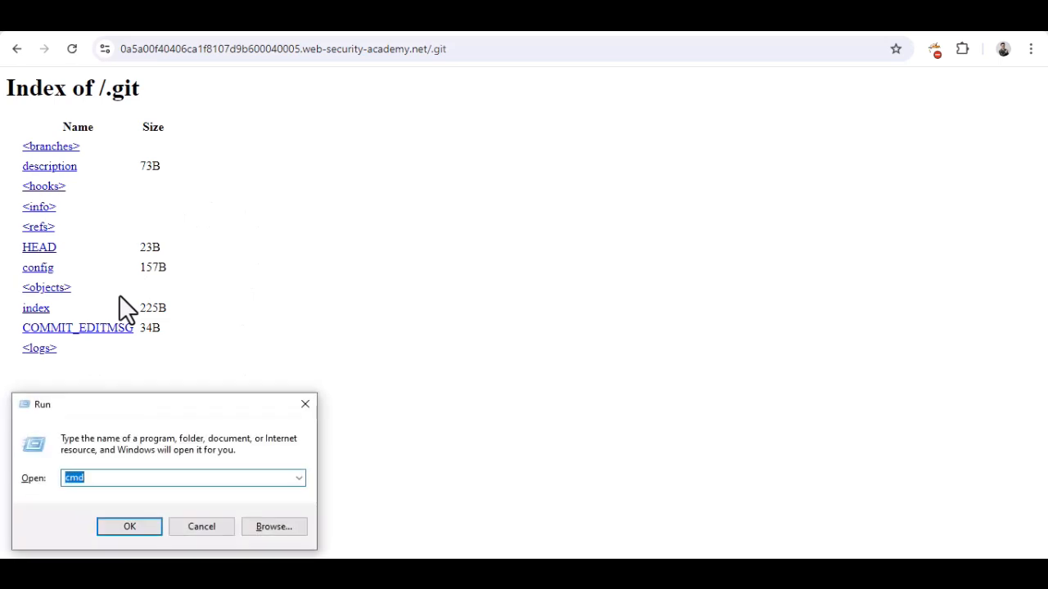
pyautogui.press('Return')
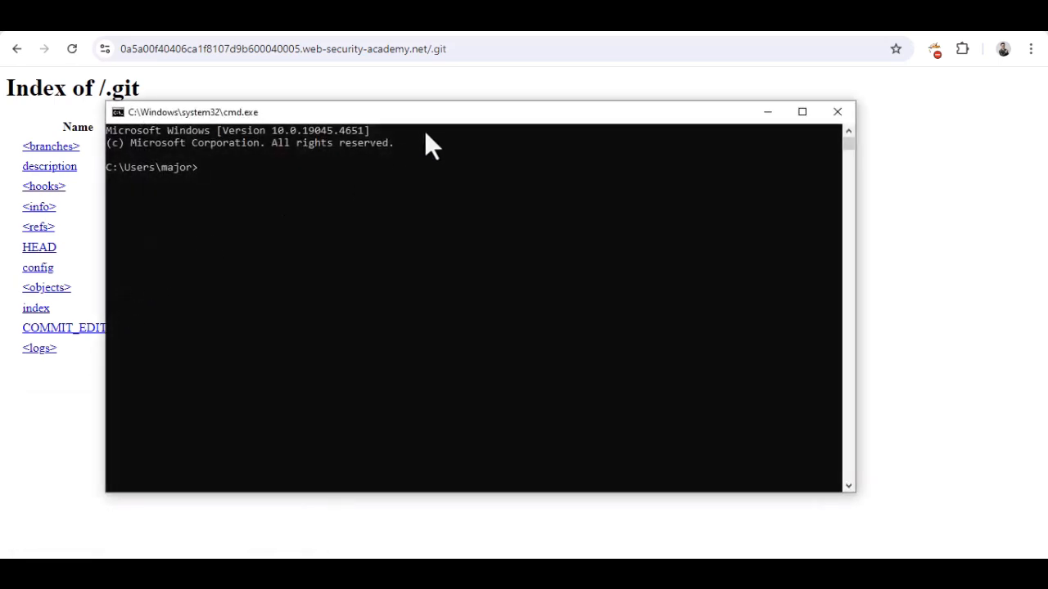
pyautogui.moveTo(498, 112); pyautogui.dragTo(577, 102)
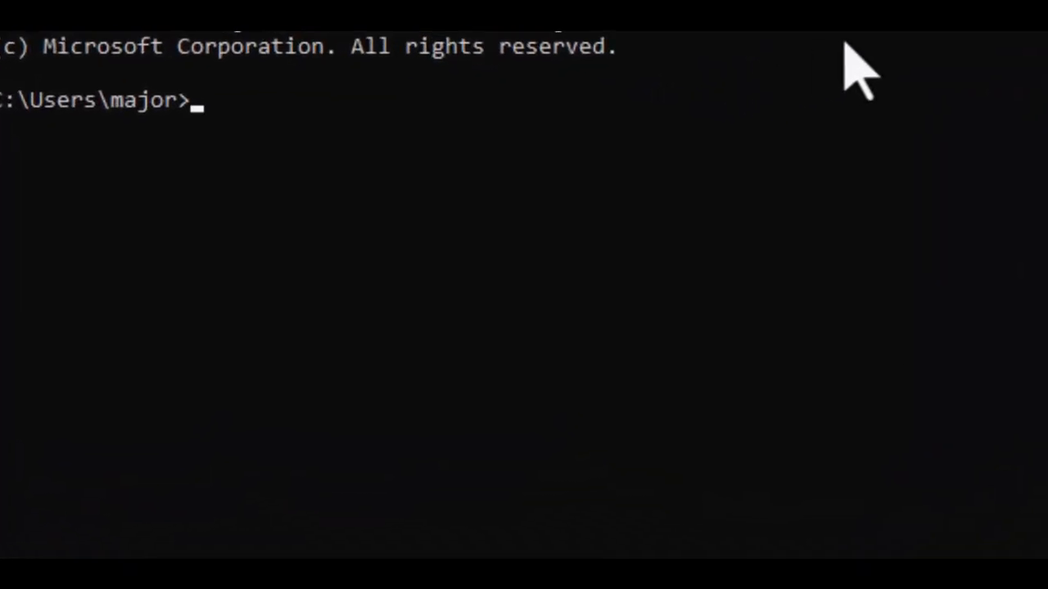
pyautogui.write('wsl')
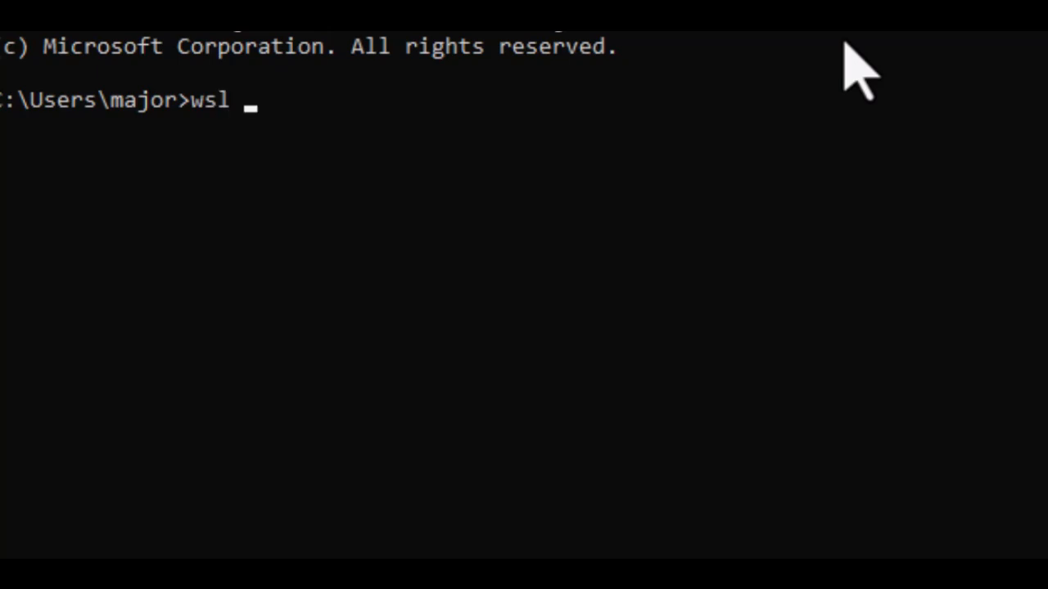
pyautogui.write(' --inst')
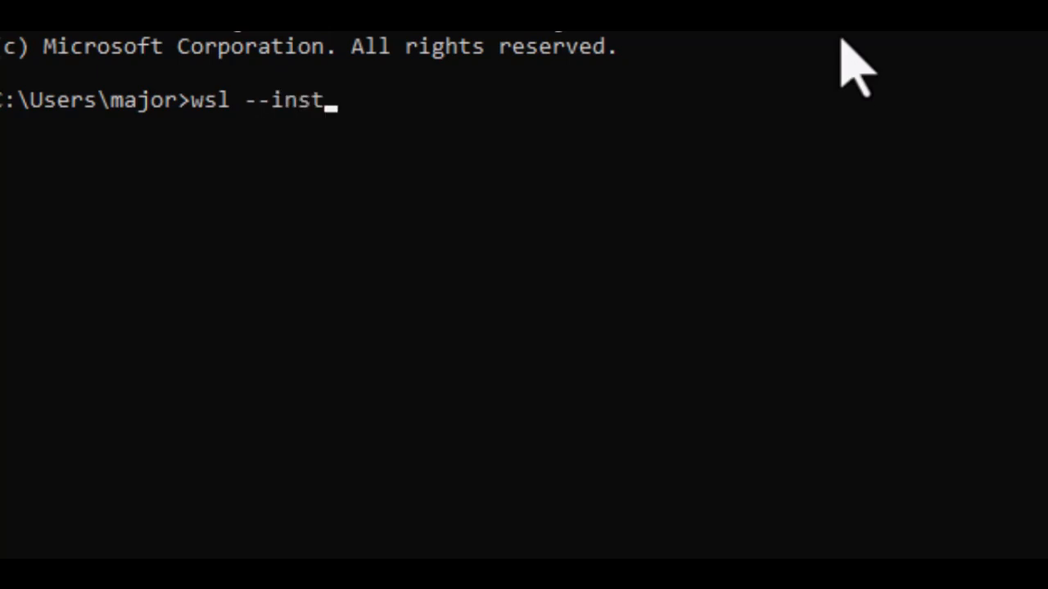
pyautogui.write('all')
pyautogui.press('Return')
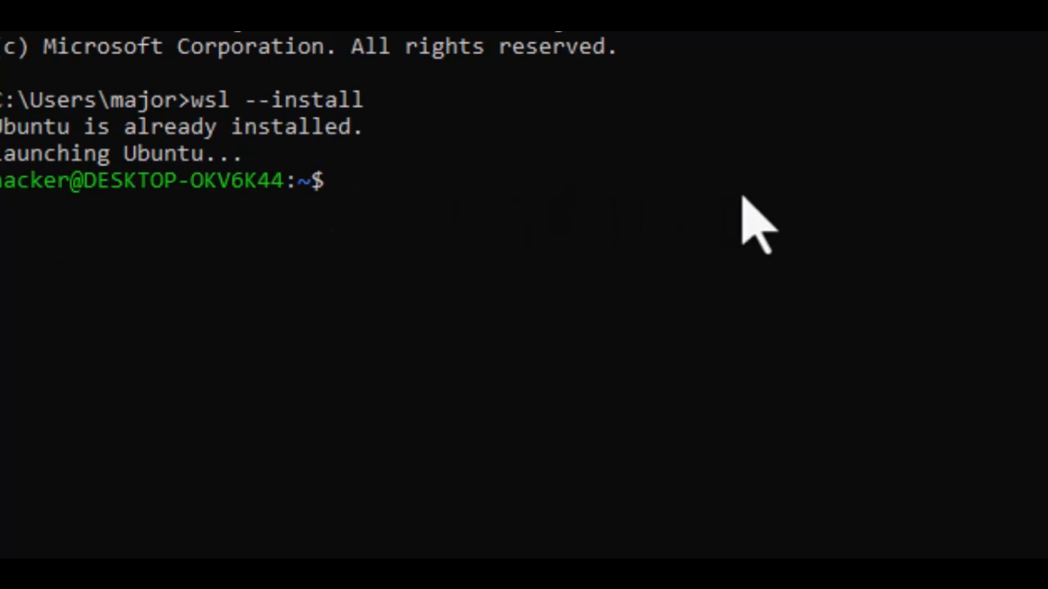
# Step: Start downloading the lab's exposed .git directory recursively with wget
pyautogui.write('wget')
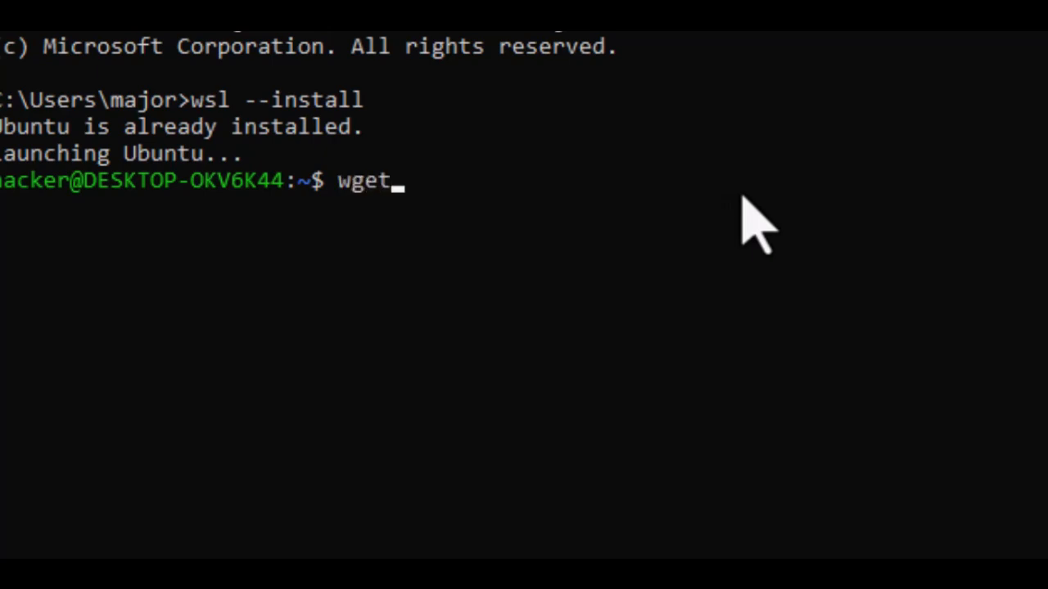
pyautogui.write(' -')
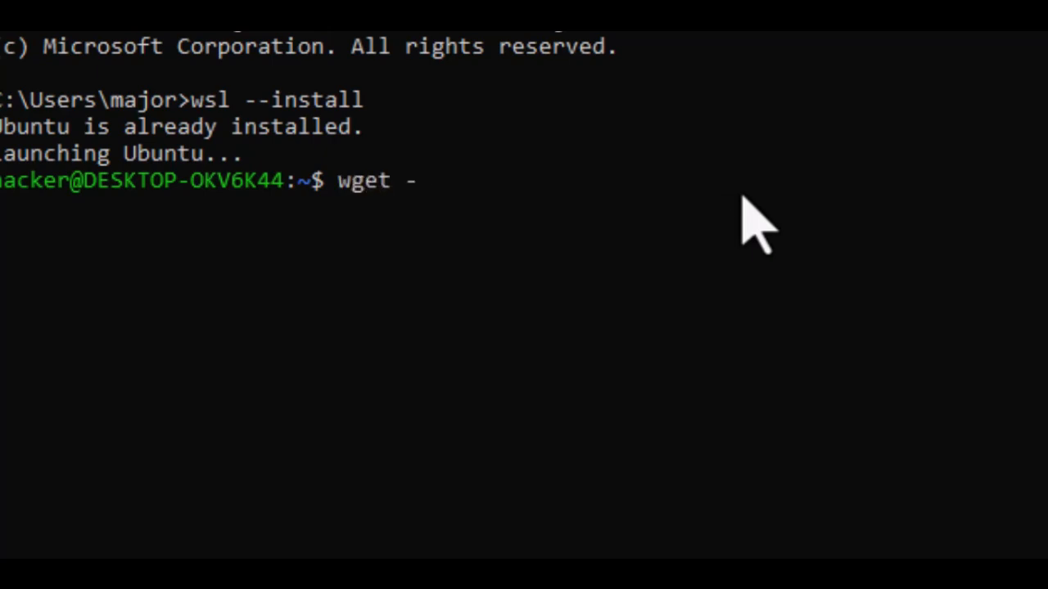
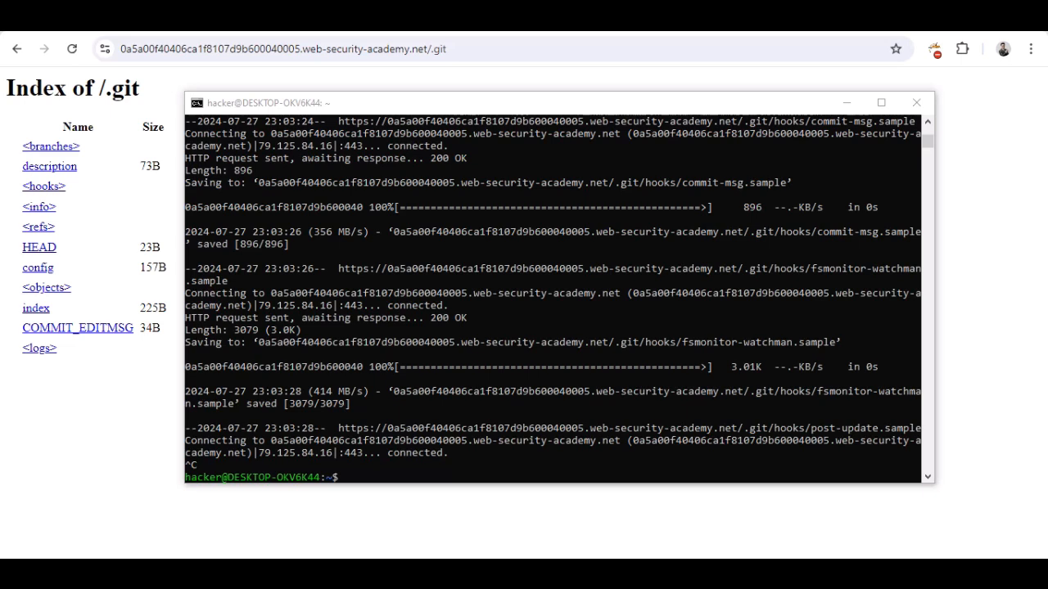
# Step: Download the 64-bit Git for Windows Setup from git-scm.com/download/win
pyautogui.click(486, 45)
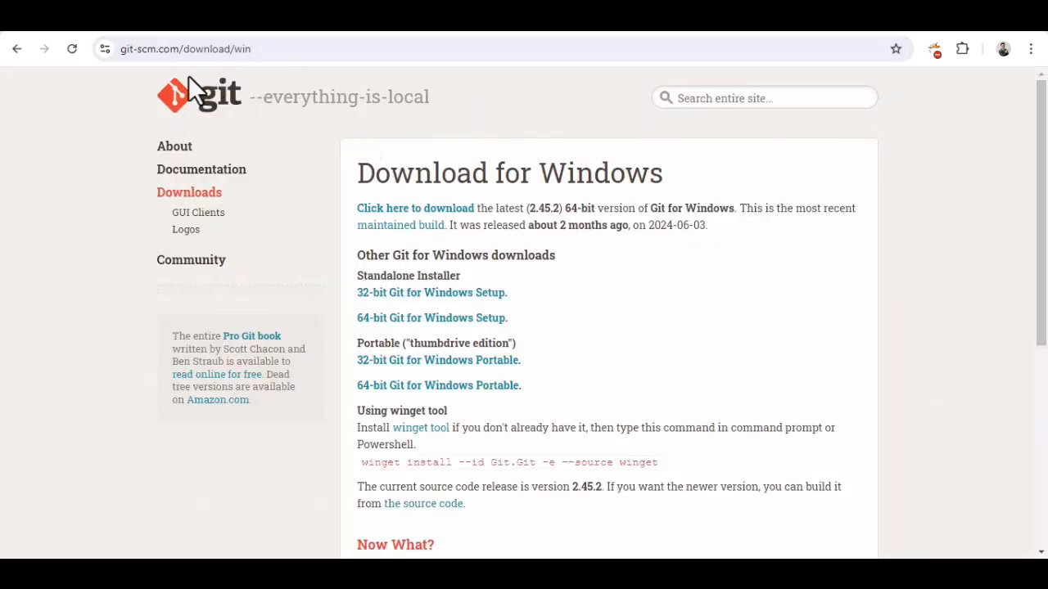
pyautogui.click(417, 321)
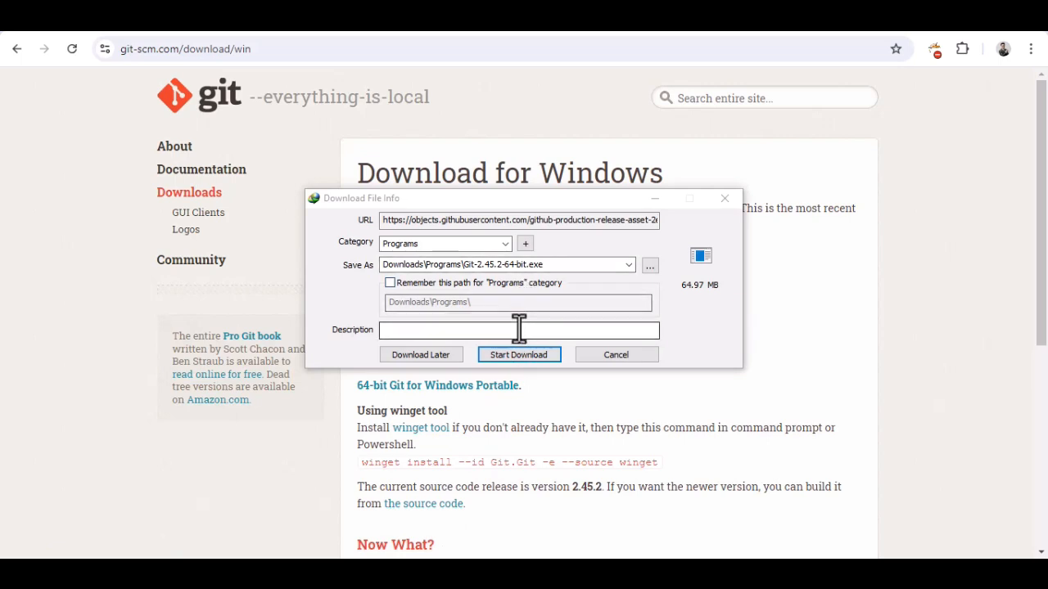
pyautogui.click(519, 355)
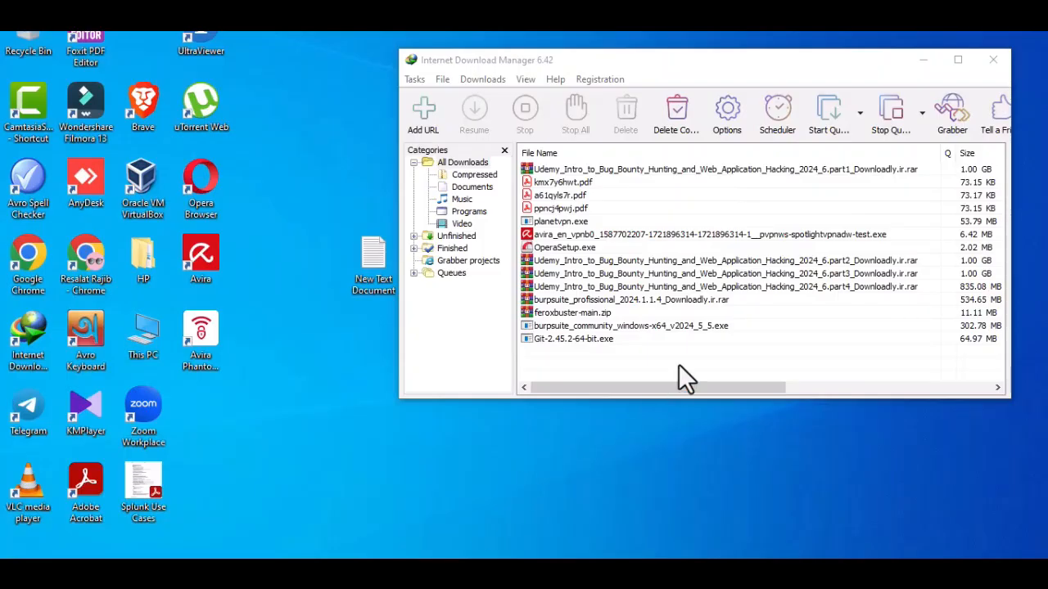
# Step: Open the folder holding the downloaded Git-2.45.2-64-bit installer and run it
pyautogui.rightClick(572, 342)
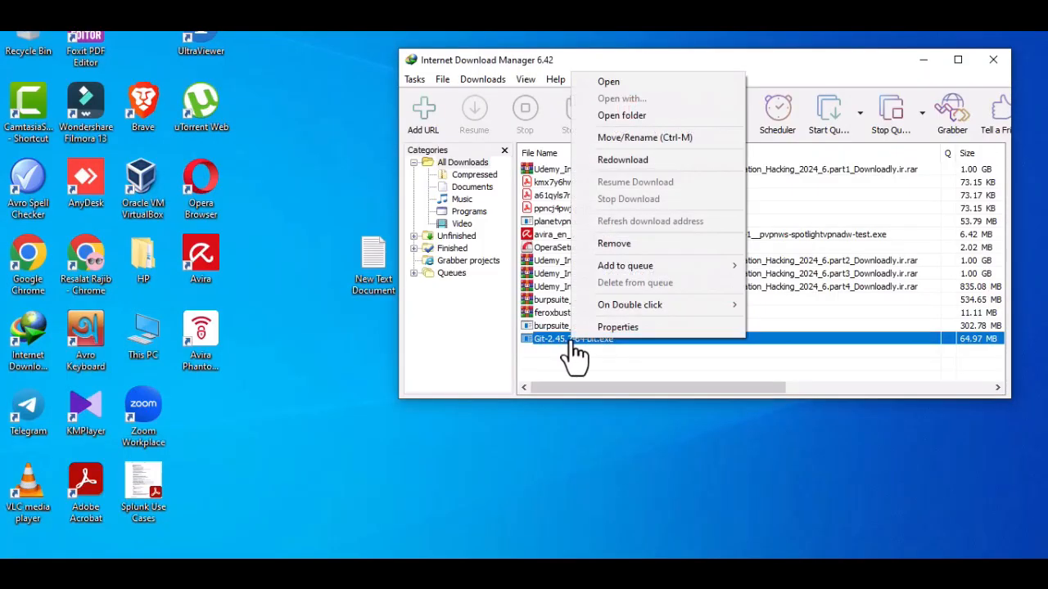
pyautogui.click(644, 121)
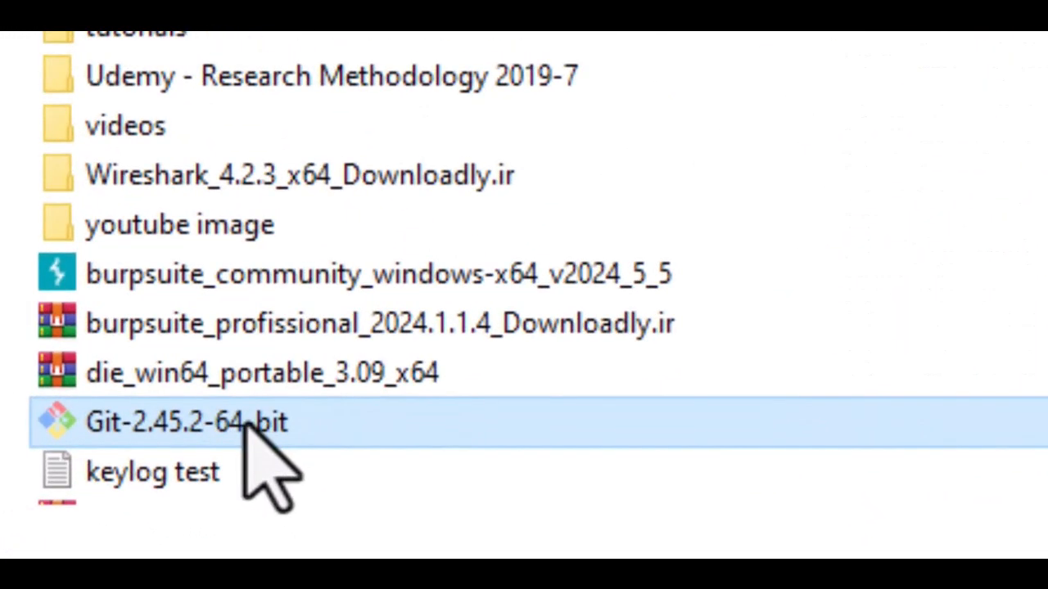
pyautogui.doubleClick(243, 422)
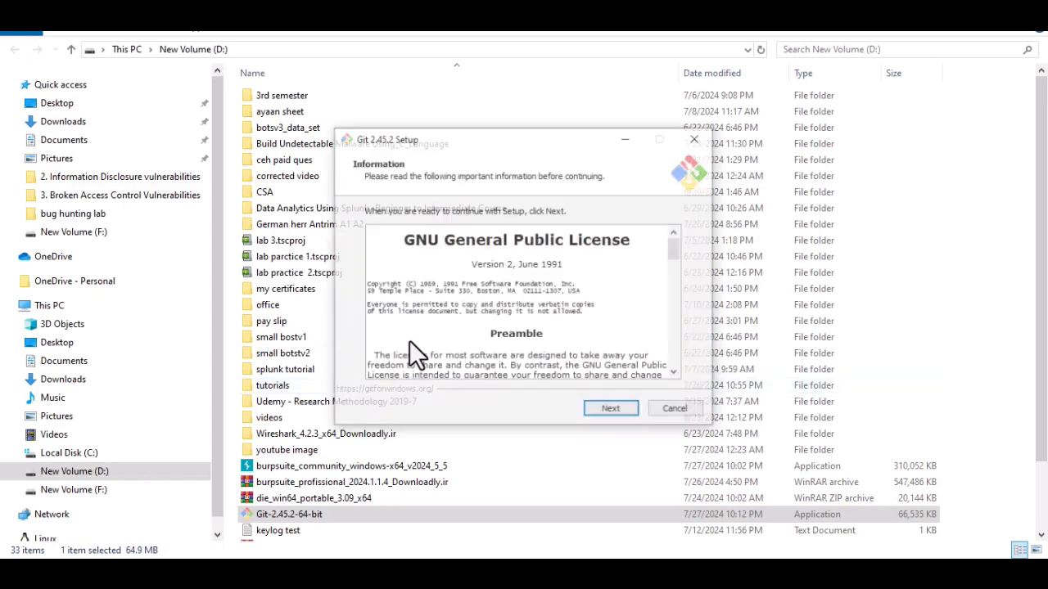
# Step: Accept the Git licence and keep the C:\Program Files\Git destination and the default components
pyautogui.scroll(-6, 585, 303)
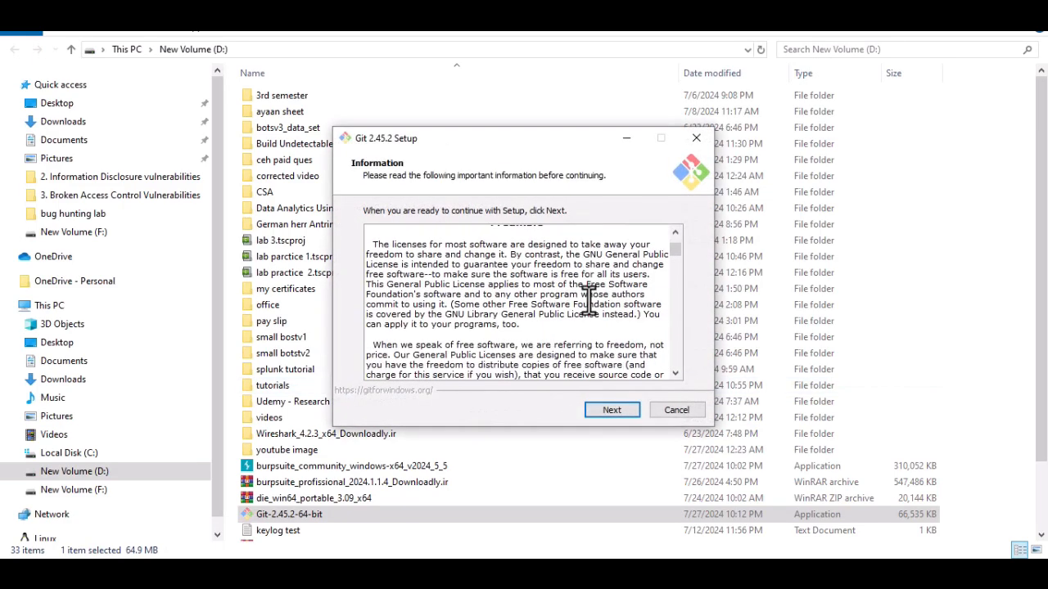
pyautogui.click(598, 410)
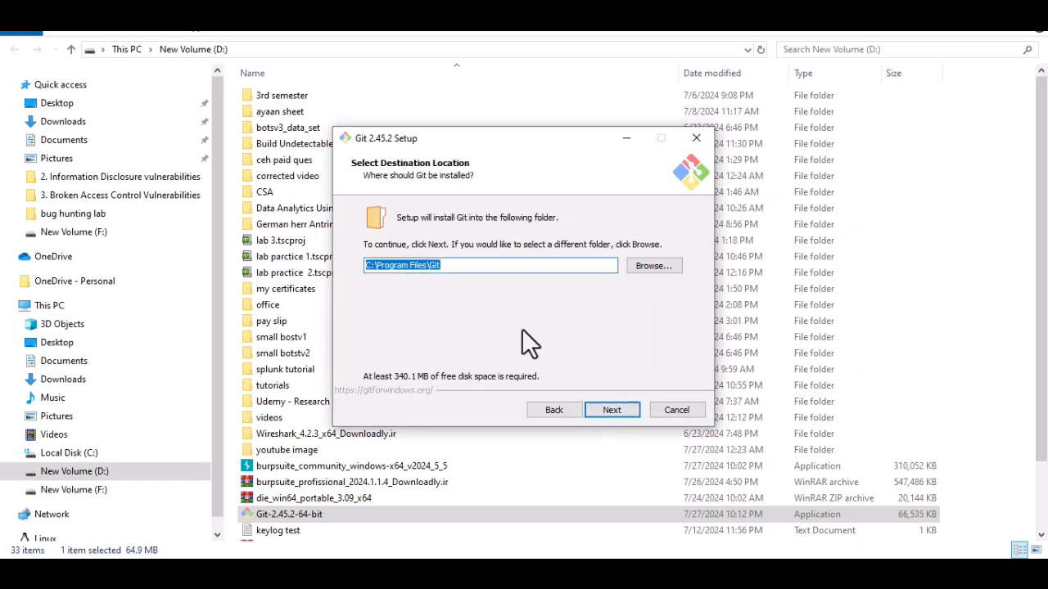
pyautogui.click(605, 409)
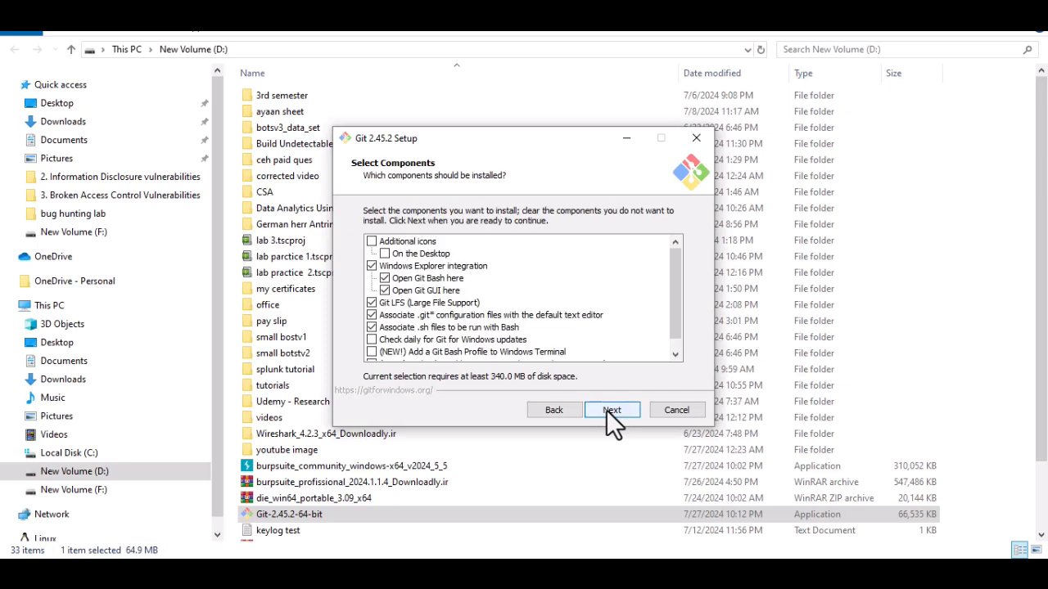
pyautogui.click(606, 410)
pyautogui.click(605, 409)
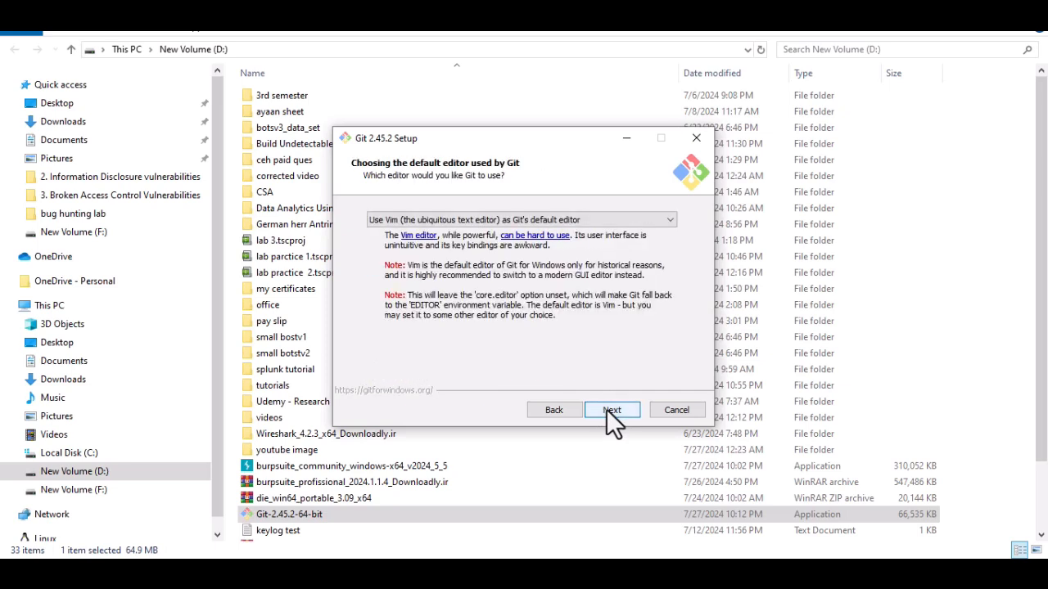
# Step: Keep the Git setup defaults for the Vim editor, initial branch name, command-line PATH, bundled OpenSSH and OpenSSL library
pyautogui.click(612, 410)
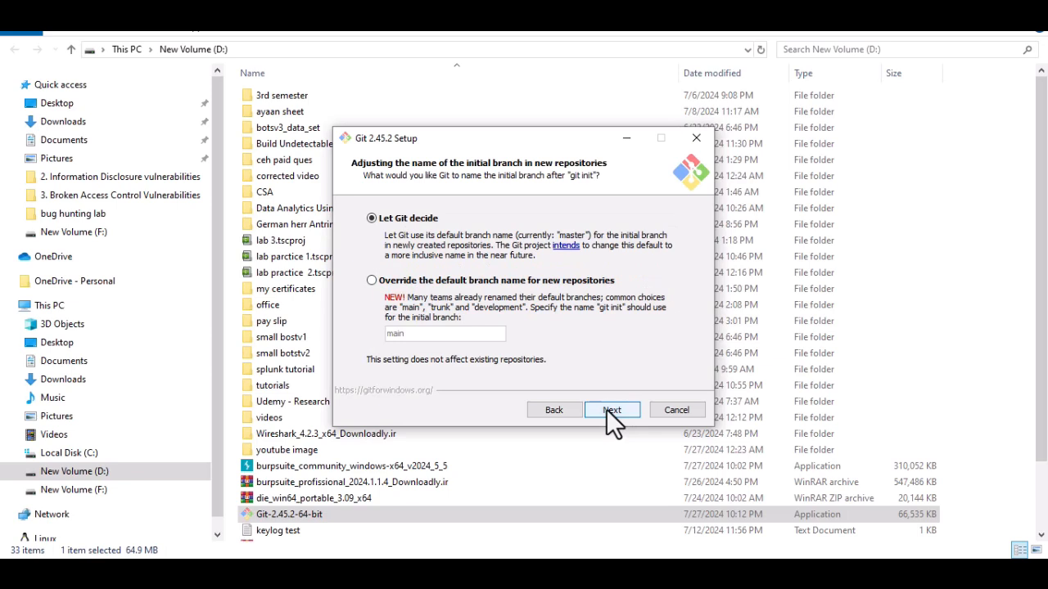
pyautogui.click(612, 410)
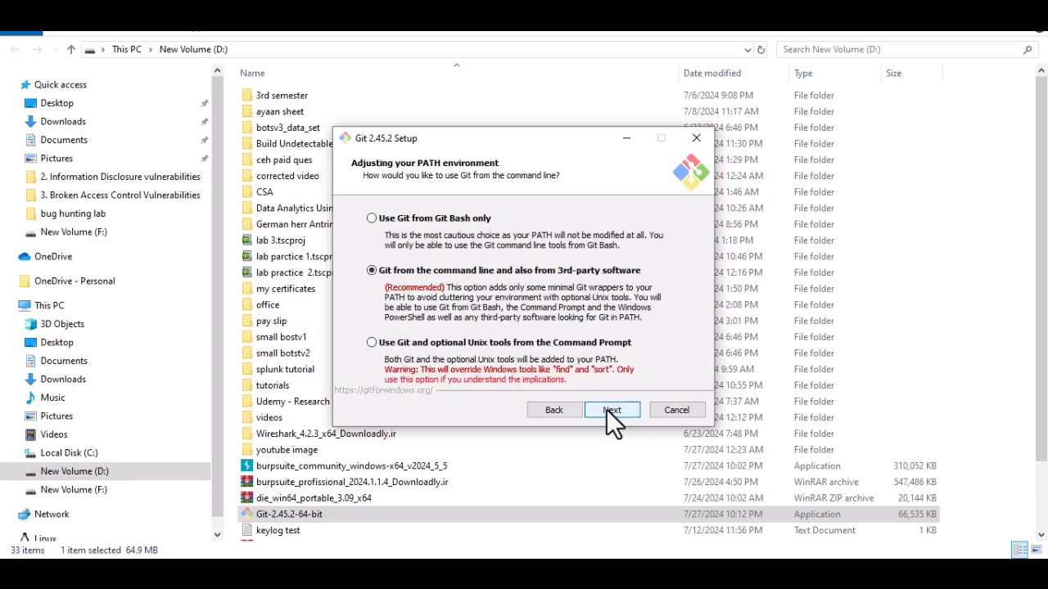
pyautogui.click(612, 410)
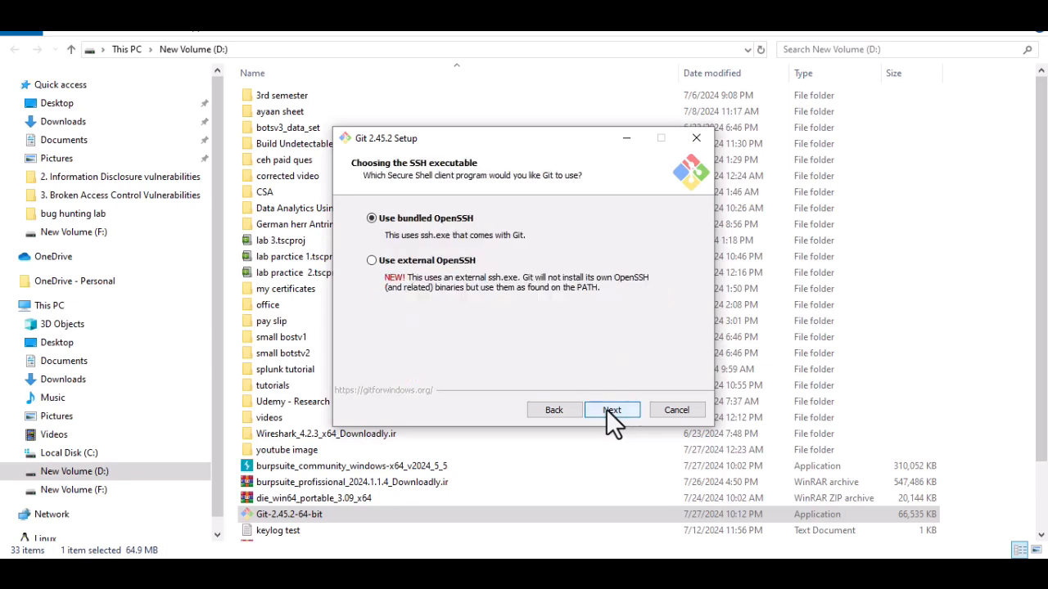
pyautogui.click(612, 410)
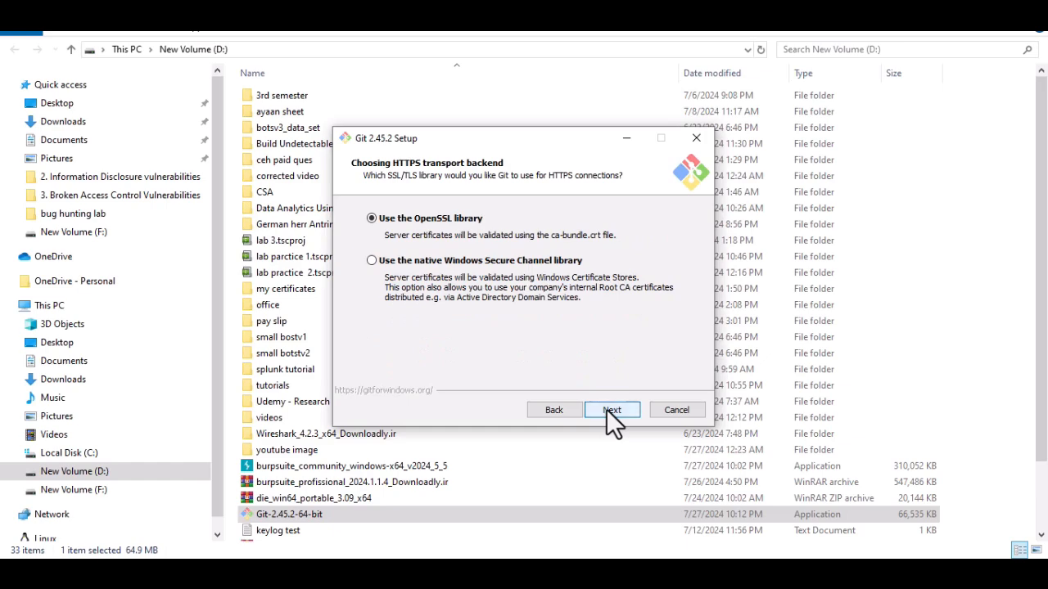
pyautogui.click(613, 410)
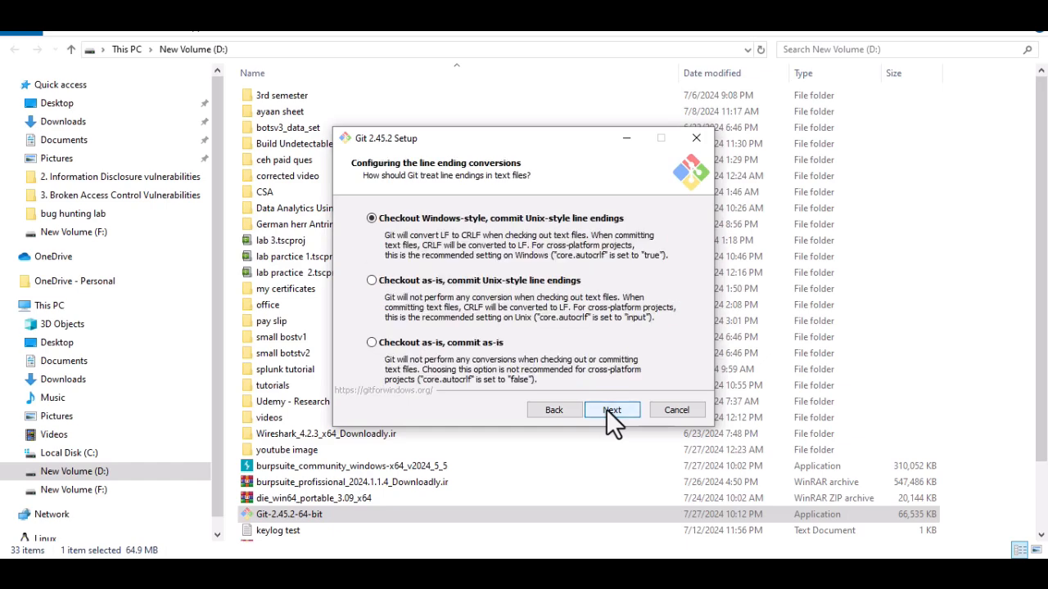
# Step: Keep the default line-ending, git pull, credential helper and extra options, and install Git
pyautogui.click(612, 411)
pyautogui.click(612, 410)
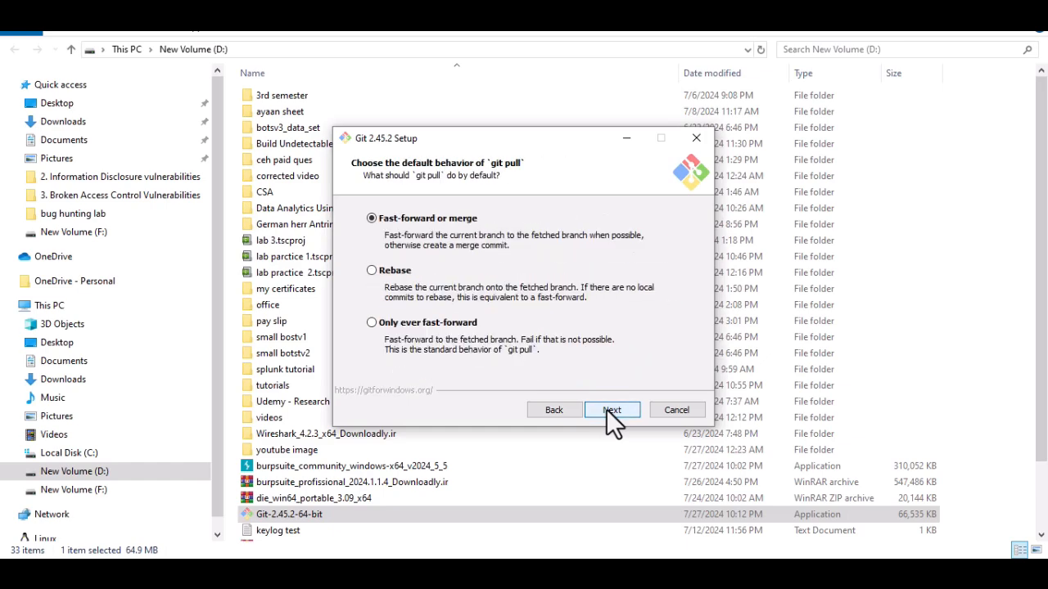
pyautogui.click(607, 409)
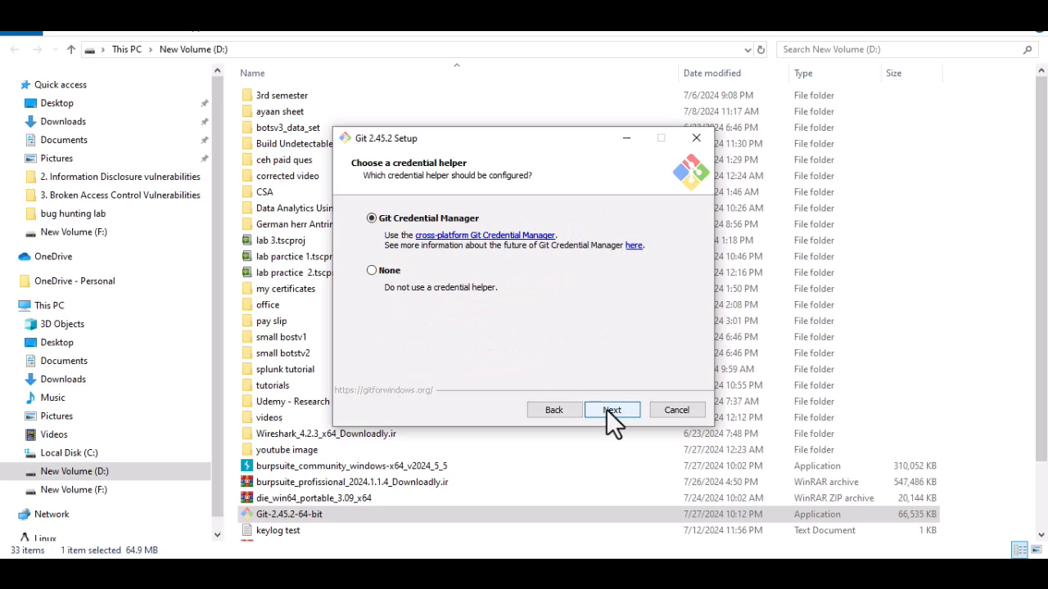
pyautogui.click(606, 410)
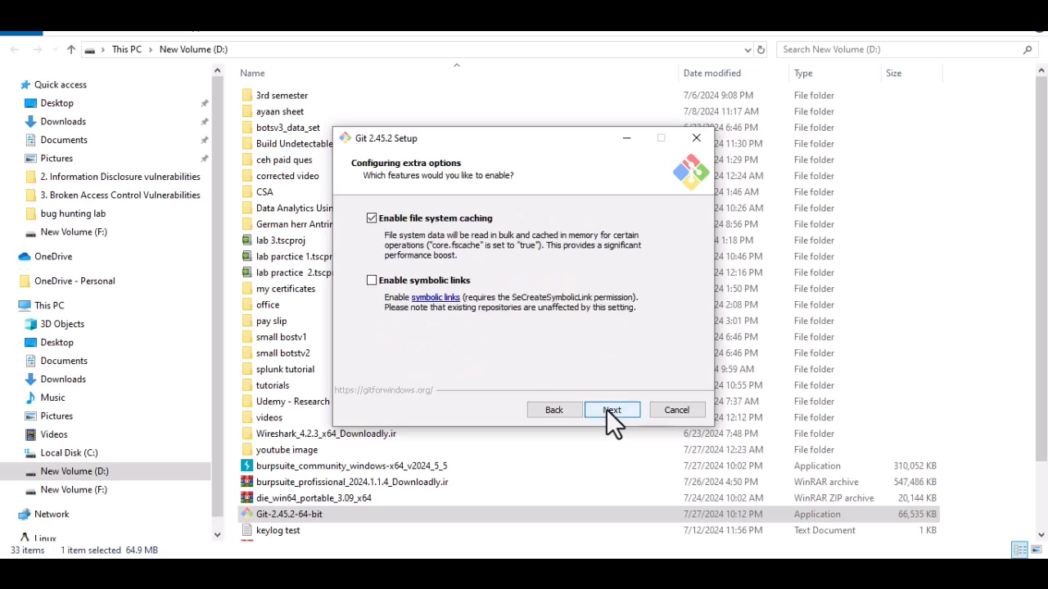
pyautogui.click(607, 409)
pyautogui.click(607, 409)
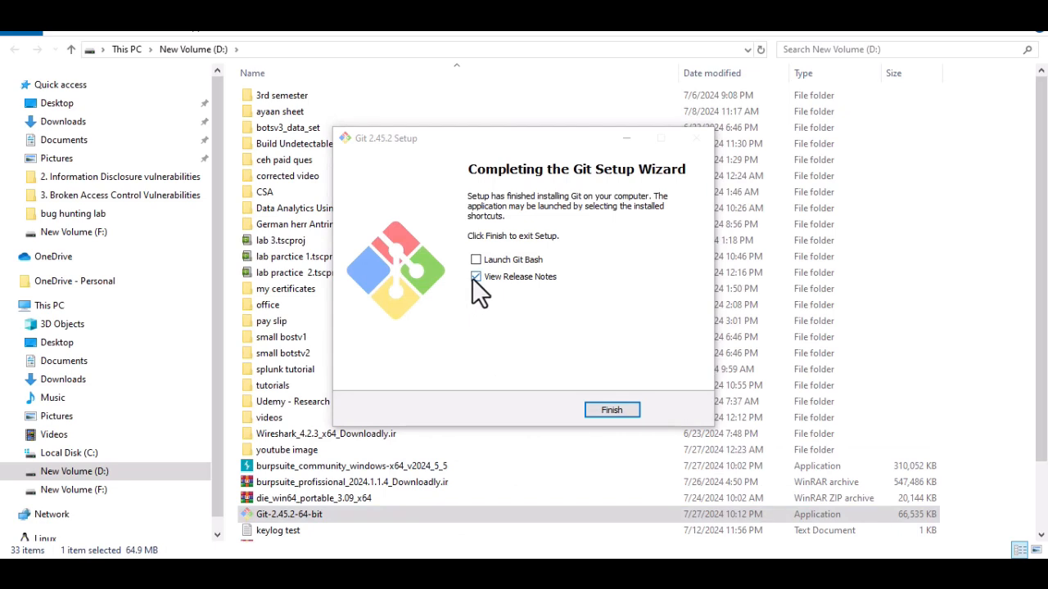
# Step: Finish the Git setup without viewing the release notes
pyautogui.click(475, 277)
pyautogui.click(612, 411)
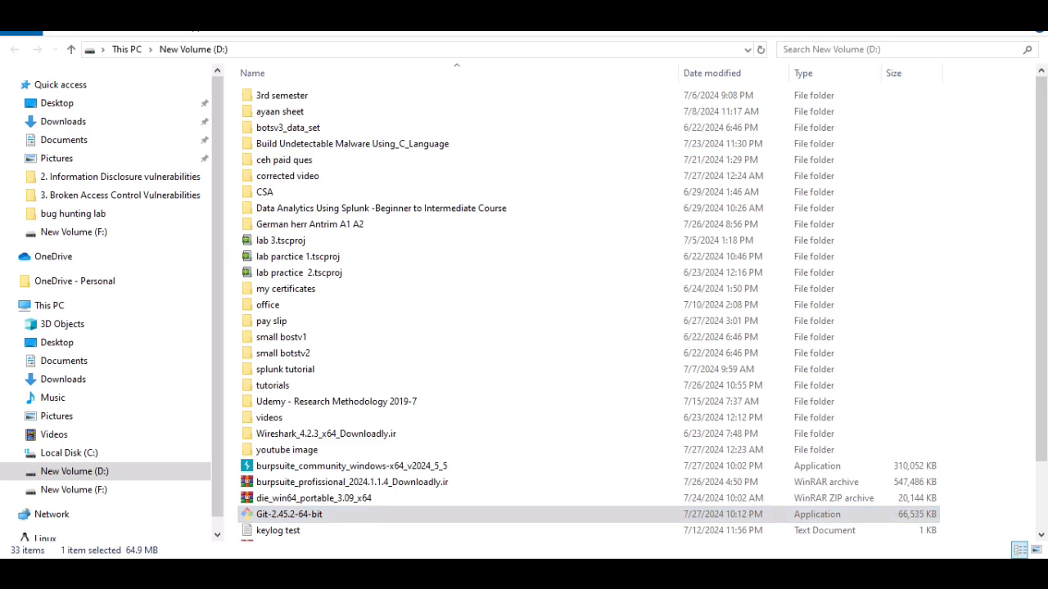
# Step: Launch Git GUI and choose to open an existing repository
pyautogui.press('super')
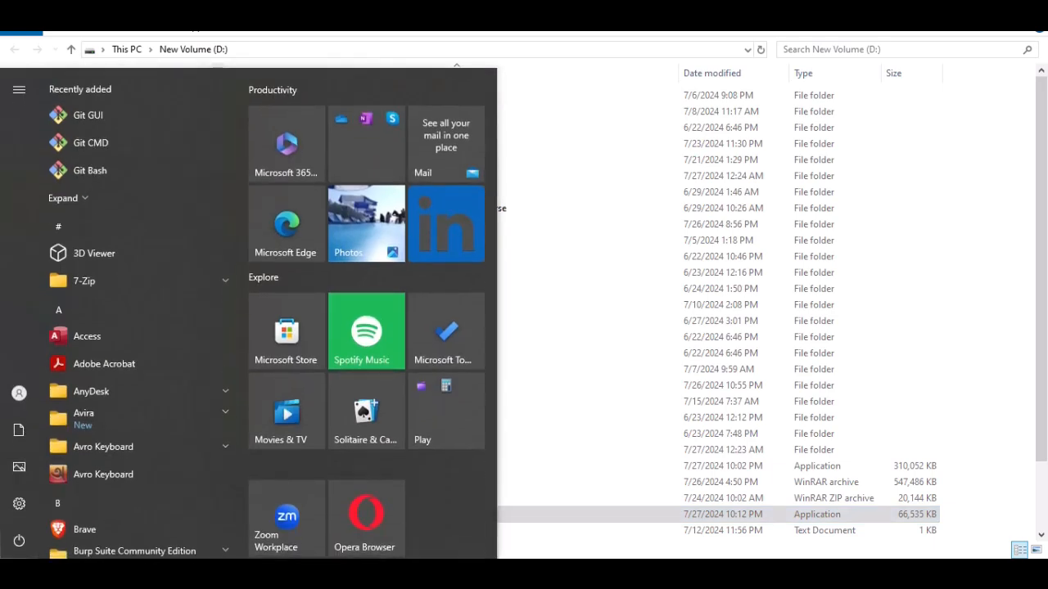
pyautogui.write('gi')
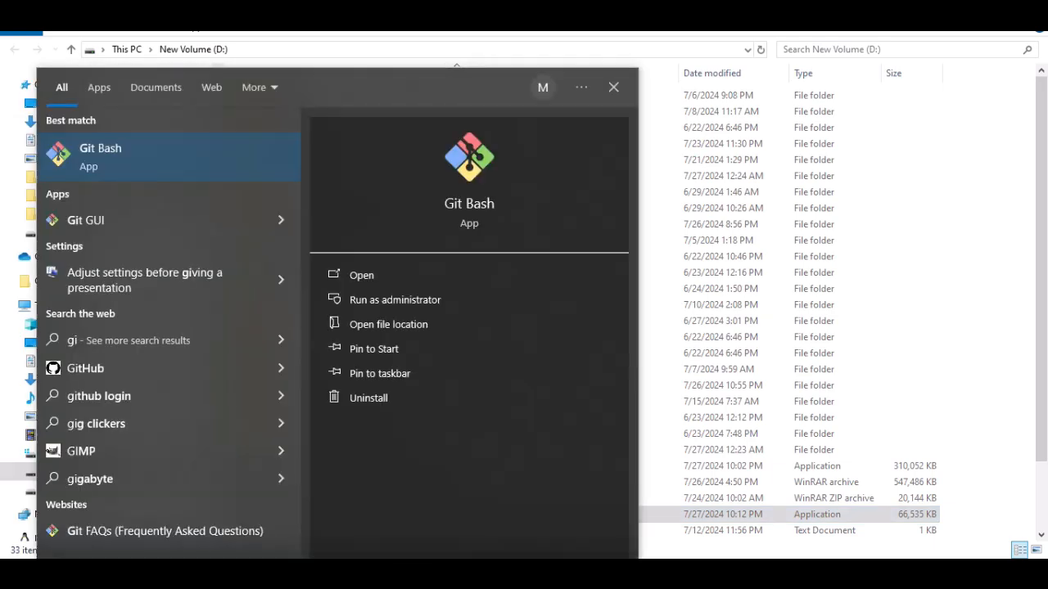
pyautogui.click(99, 220)
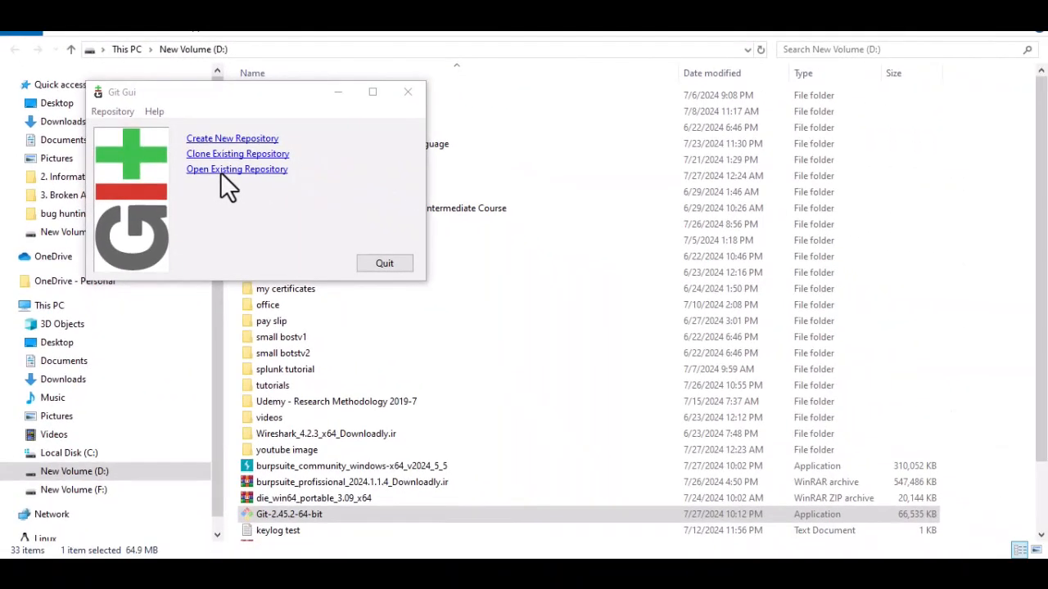
pyautogui.click(220, 170)
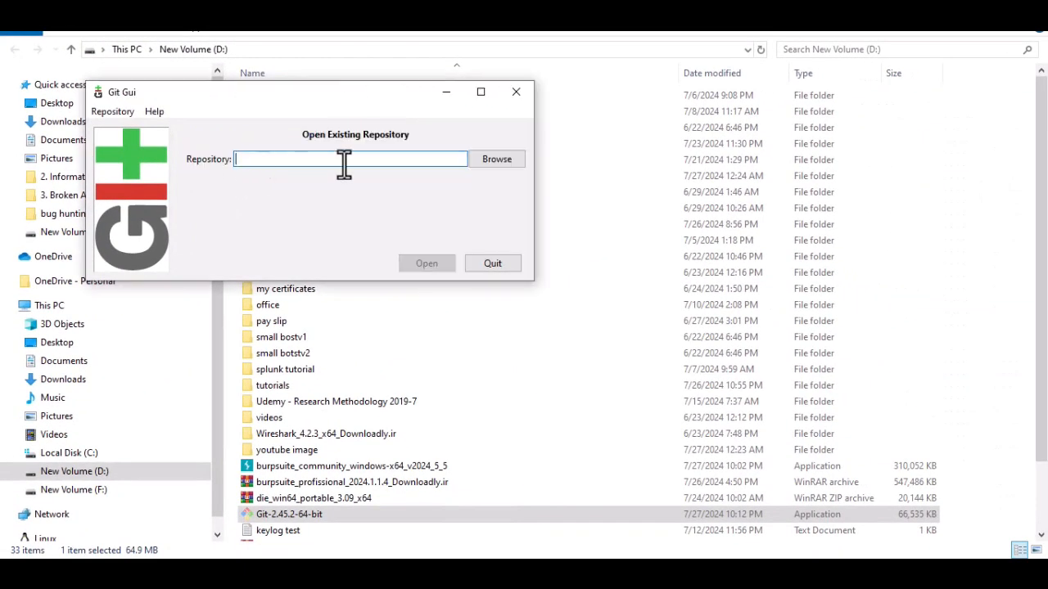
# Step: Open the downloaded 0a5a00f40406ca1f8107d9b600040005.web-security-academy.net folder from the user's home folder on Local Disk (C:) as the repository
pyautogui.click(497, 159)
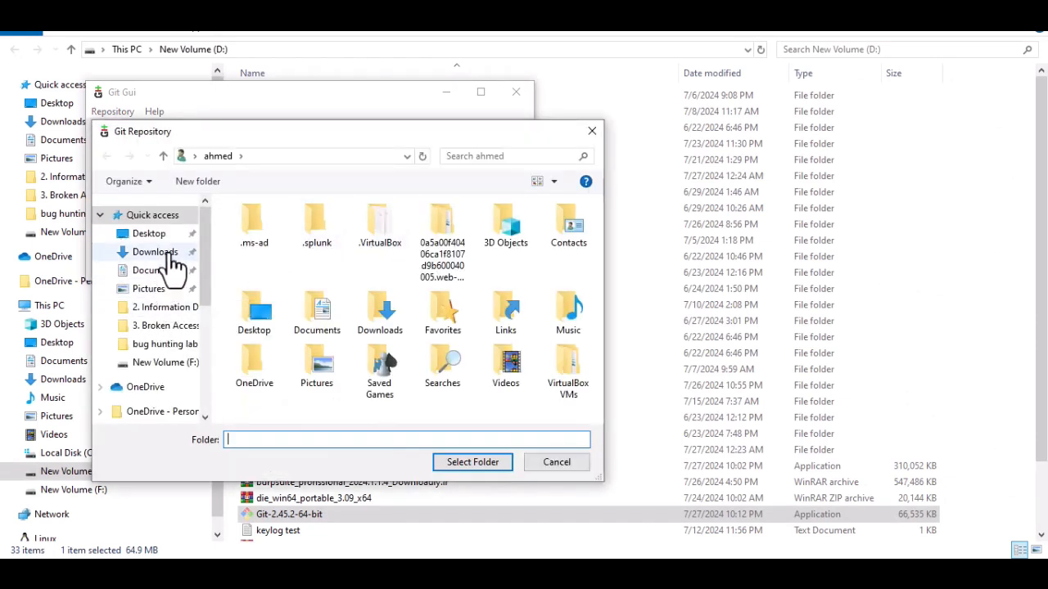
pyautogui.scroll(-4, 171, 269)
pyautogui.scroll(2, 174, 278)
pyautogui.scroll(3, 169, 320)
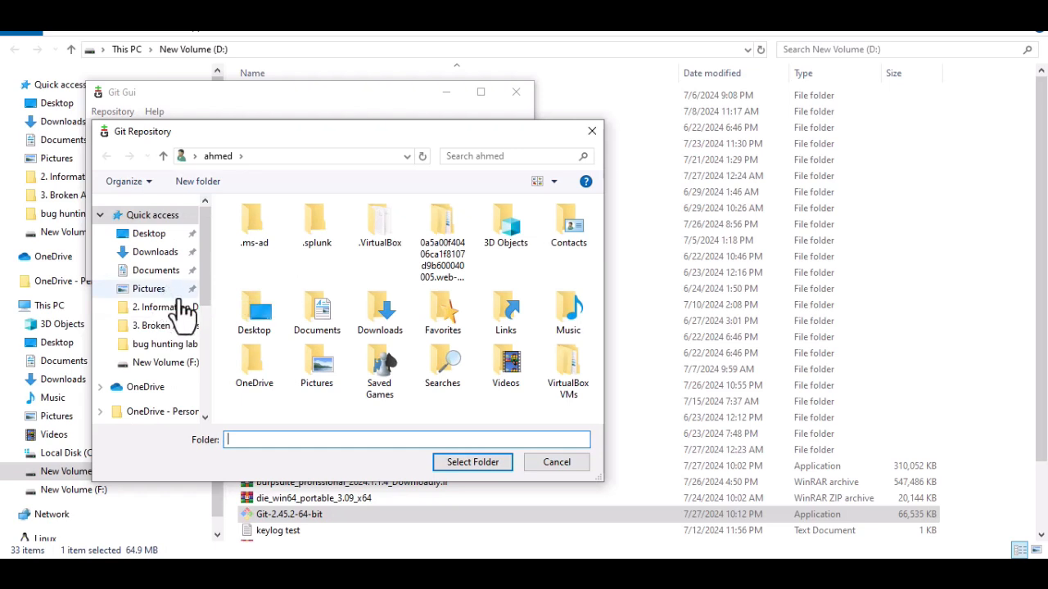
pyautogui.scroll(-1, 168, 327)
pyautogui.scroll(-5, 170, 326)
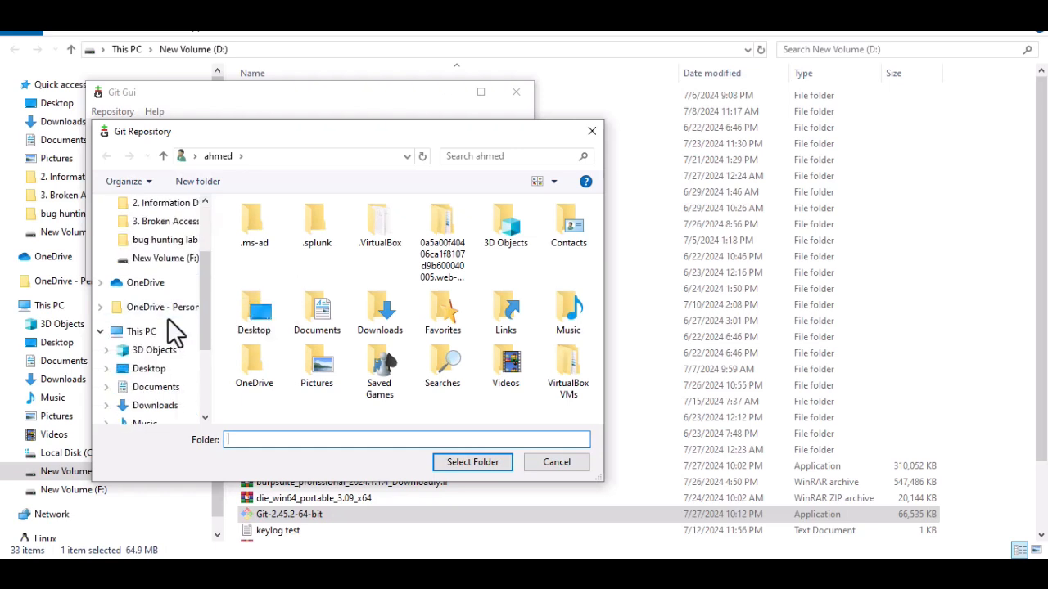
pyautogui.click(163, 332)
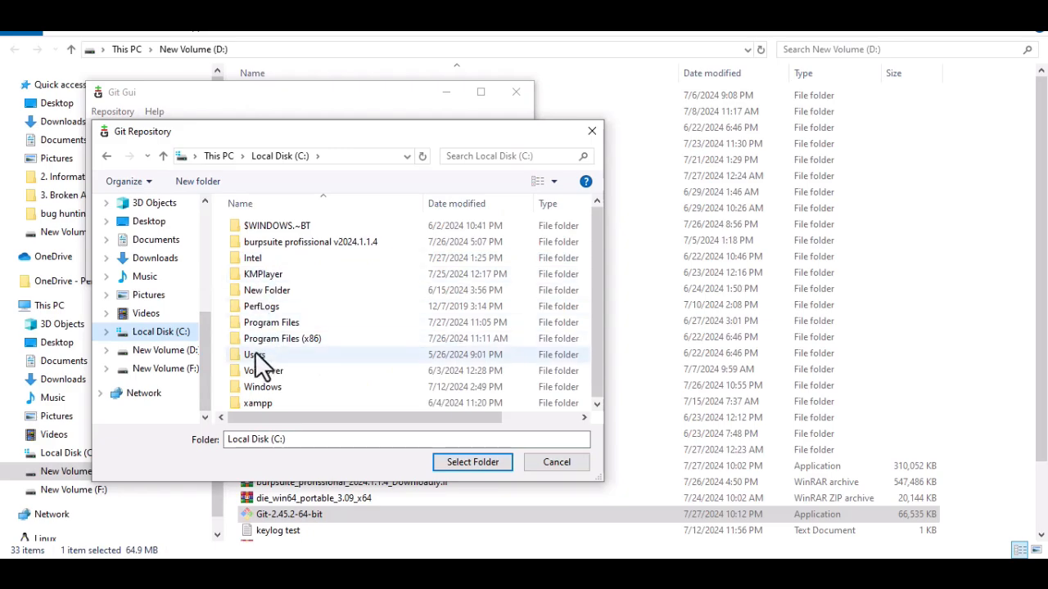
pyautogui.doubleClick(255, 353)
pyautogui.doubleClick(258, 274)
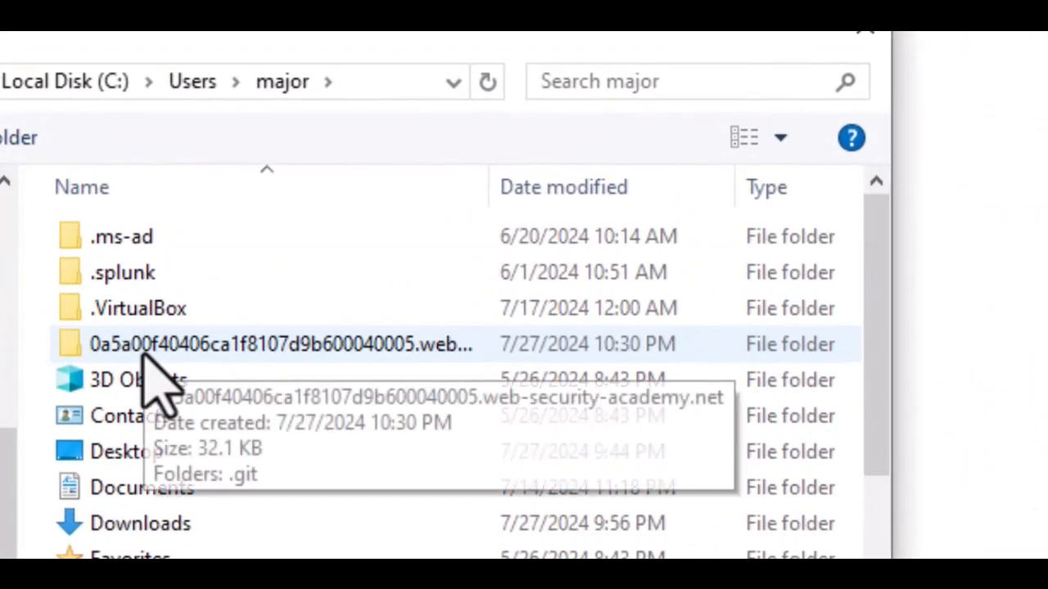
pyautogui.click(479, 348)
pyautogui.moveTo(498, 188); pyautogui.dragTo(760, 191)
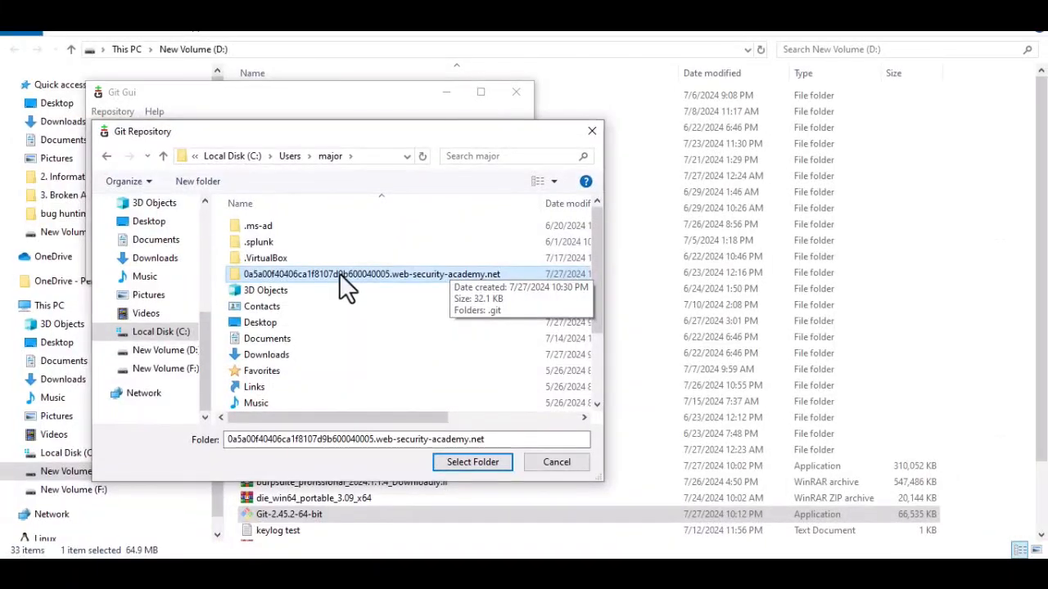
pyautogui.doubleClick(342, 278)
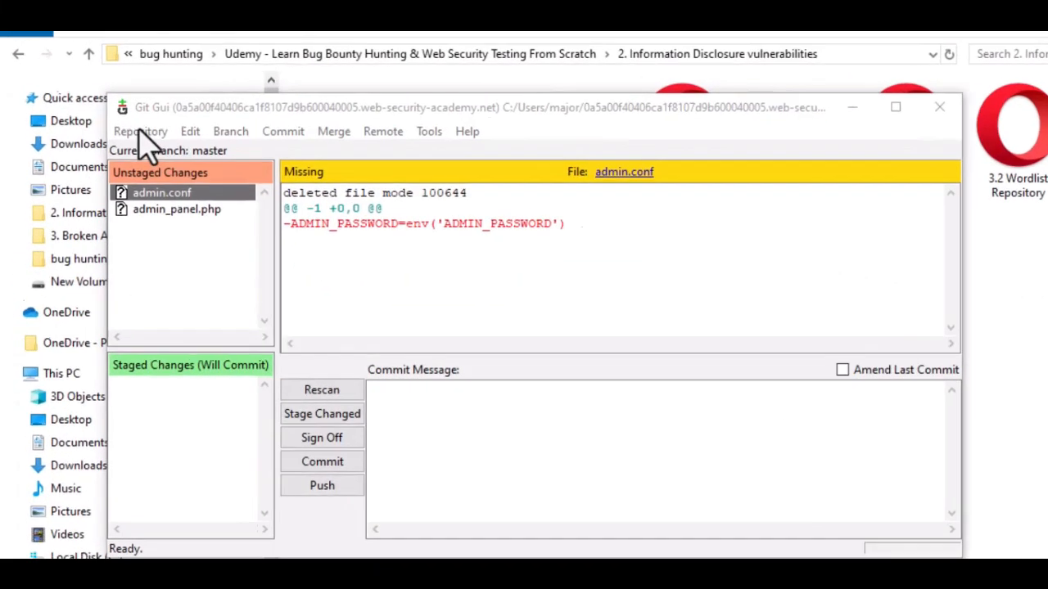
# Step: Visualize the commit history of the repository's master branch
pyautogui.click(141, 136)
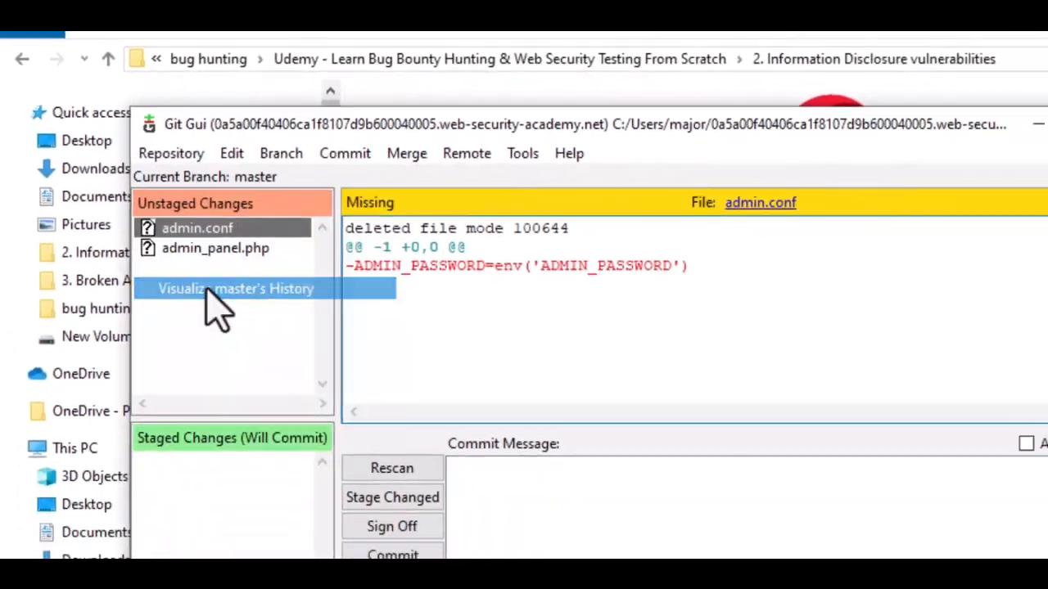
pyautogui.click(264, 358)
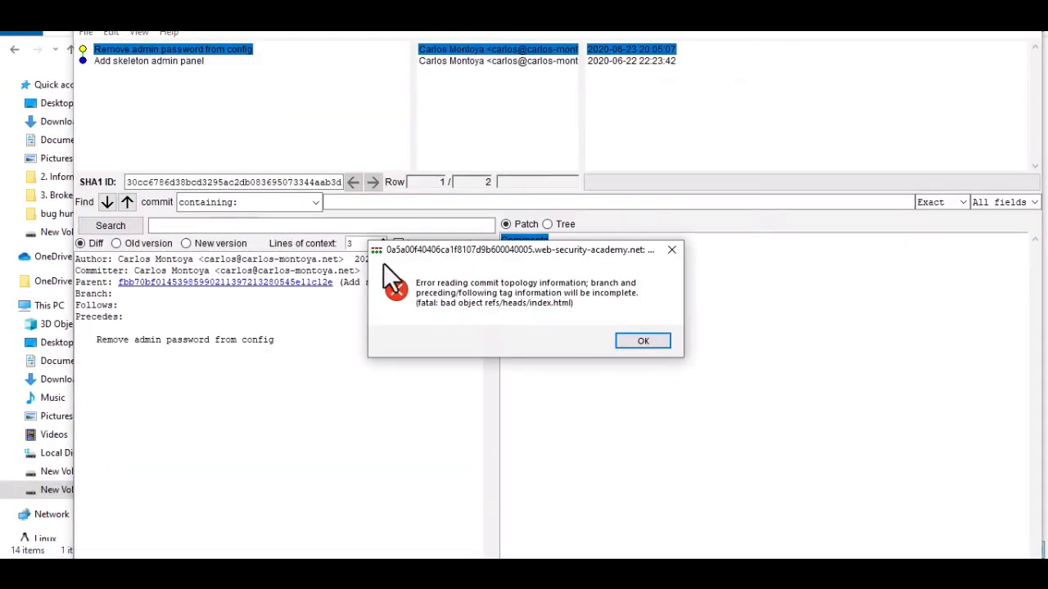
pyautogui.click(642, 341)
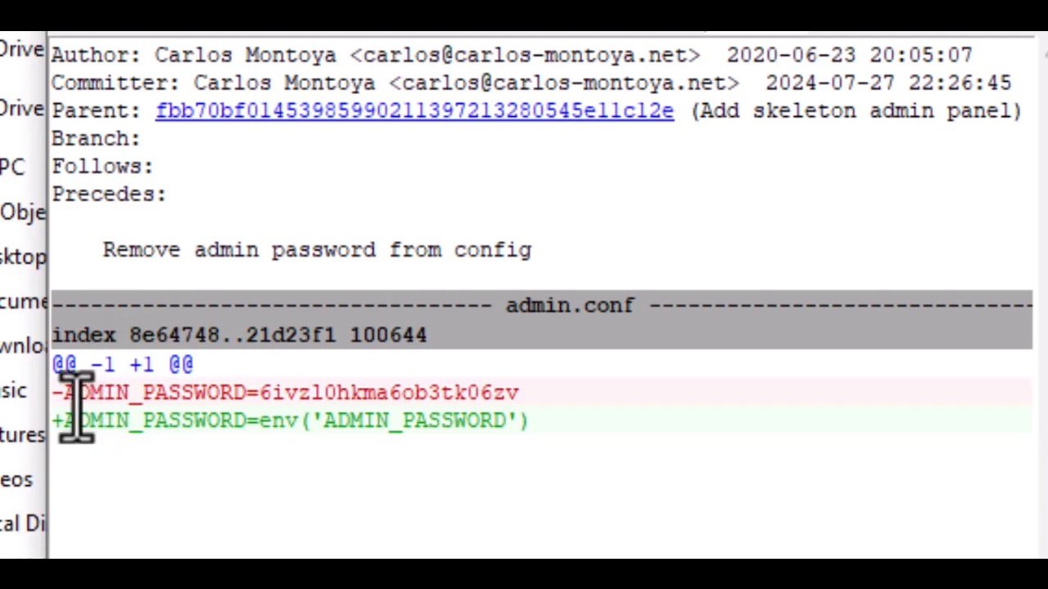
# Step: Select the full removed ADMIN_PASSWORD value in the admin.conf diff of the "Remove admin password from config" commit
pyautogui.moveTo(297, 395); pyautogui.dragTo(479, 399)
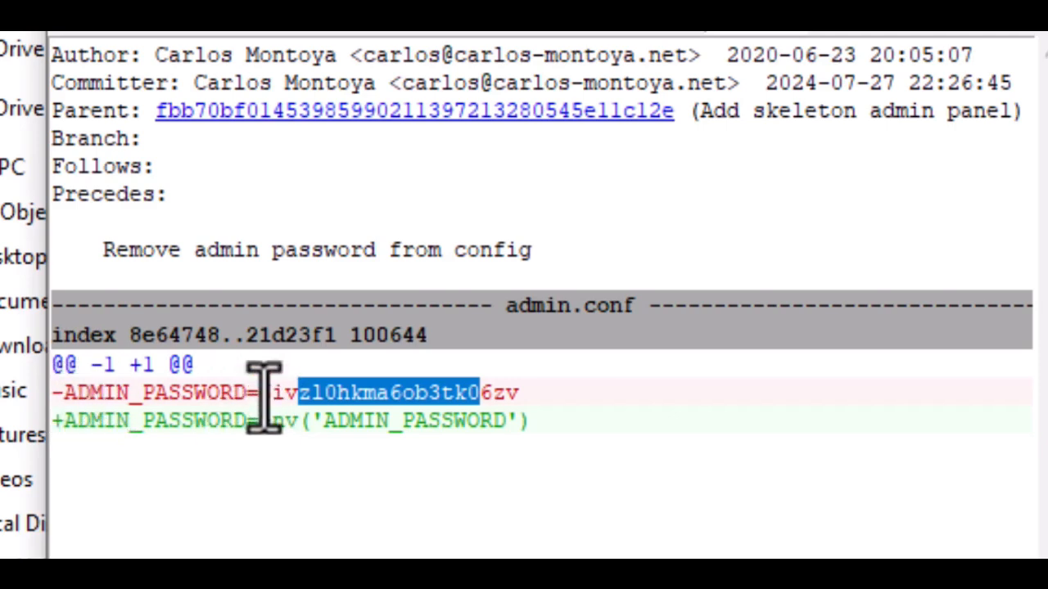
pyautogui.moveTo(272, 393); pyautogui.dragTo(519, 395)
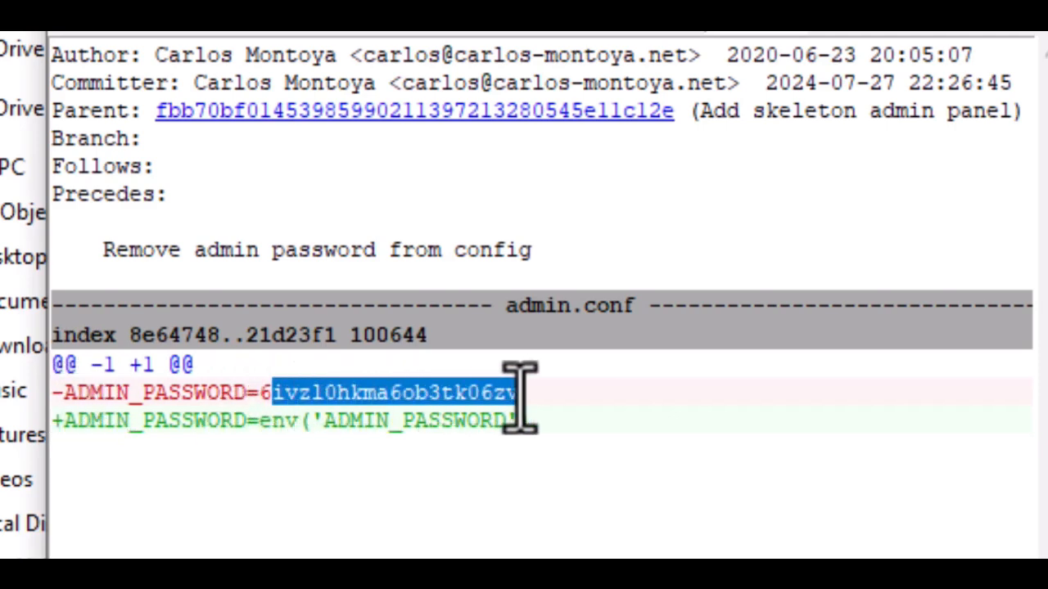
pyautogui.click(259, 393)
pyautogui.moveTo(258, 393); pyautogui.dragTo(520, 394)
pyautogui.rightClick(425, 385)
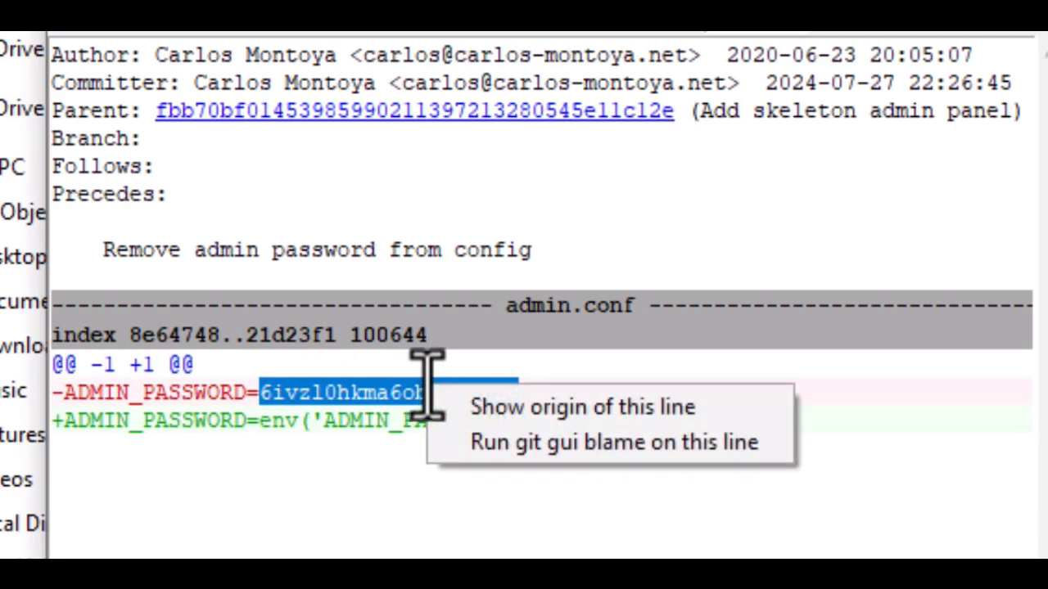
pyautogui.rightClick(383, 405)
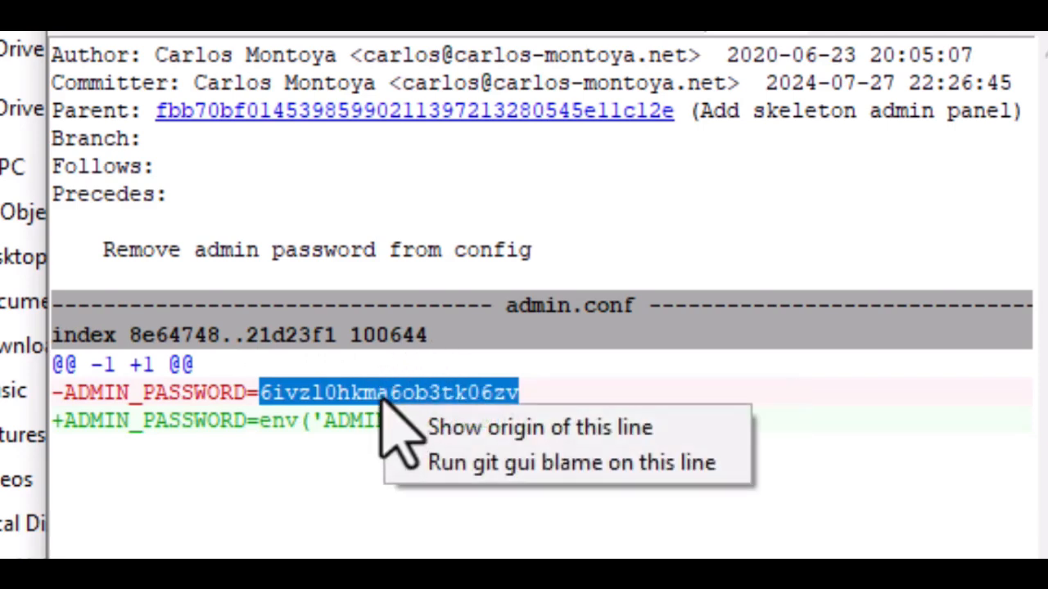
pyautogui.click(786, 406)
pyautogui.moveTo(259, 393); pyautogui.dragTo(514, 393)
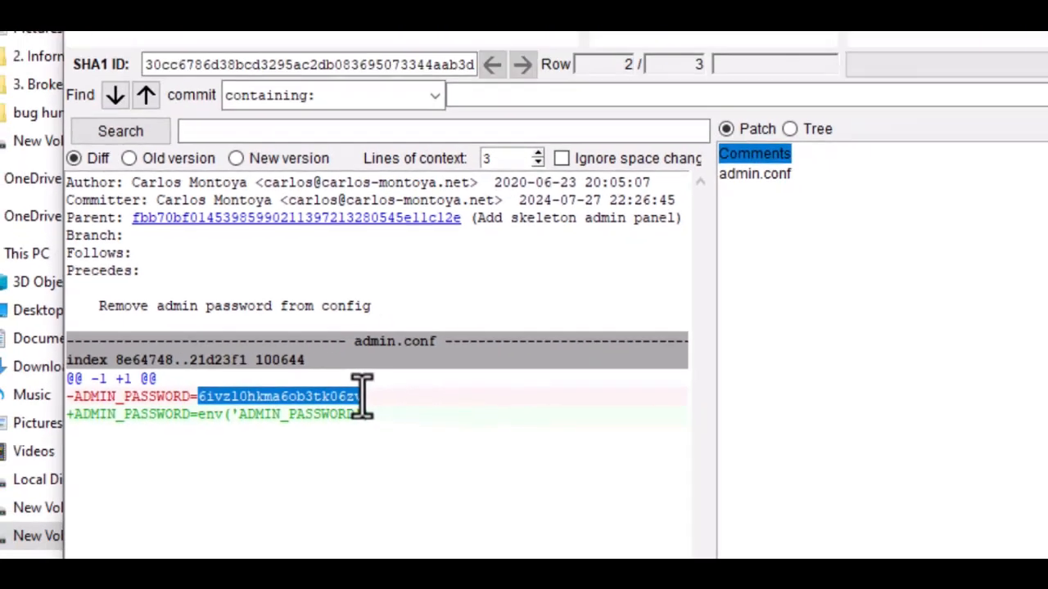
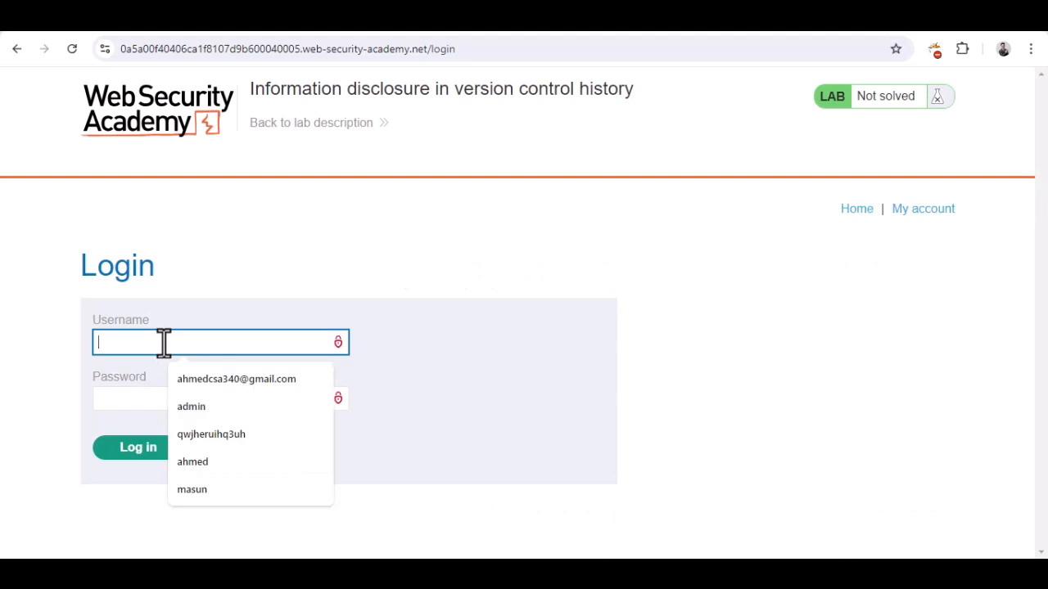
# Step: Switch to the lab's login page in the browser, fill in the username adminstrator and activate the password field
pyautogui.write('admi')
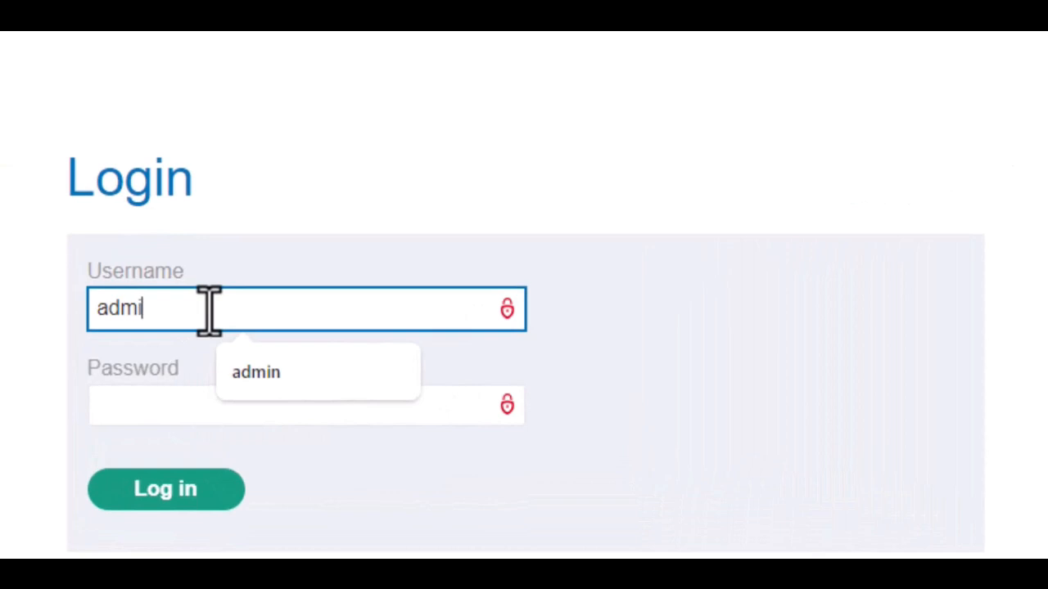
pyautogui.write('nstrato')
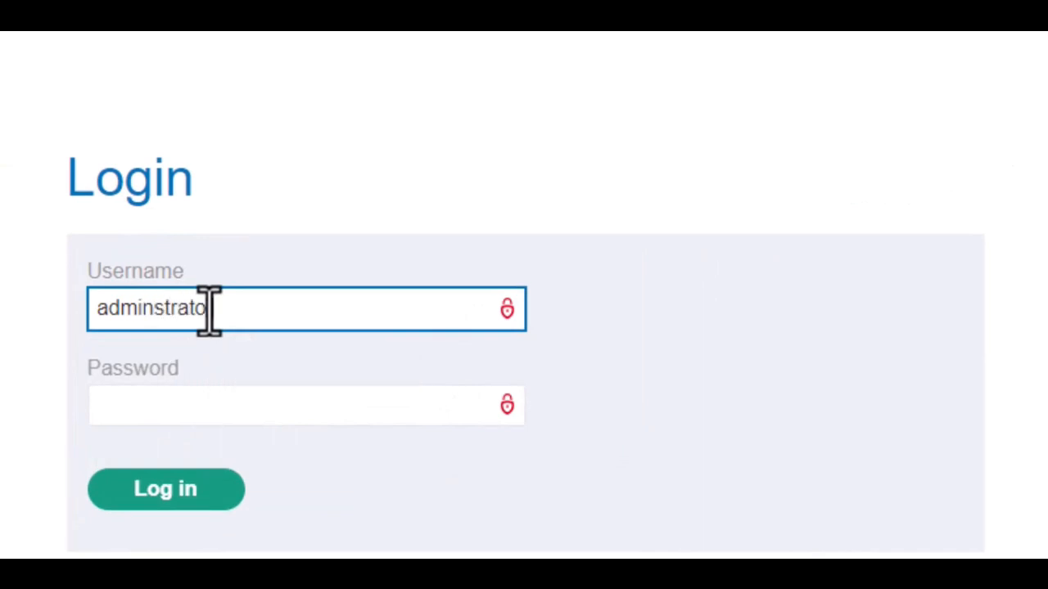
pyautogui.write('r')
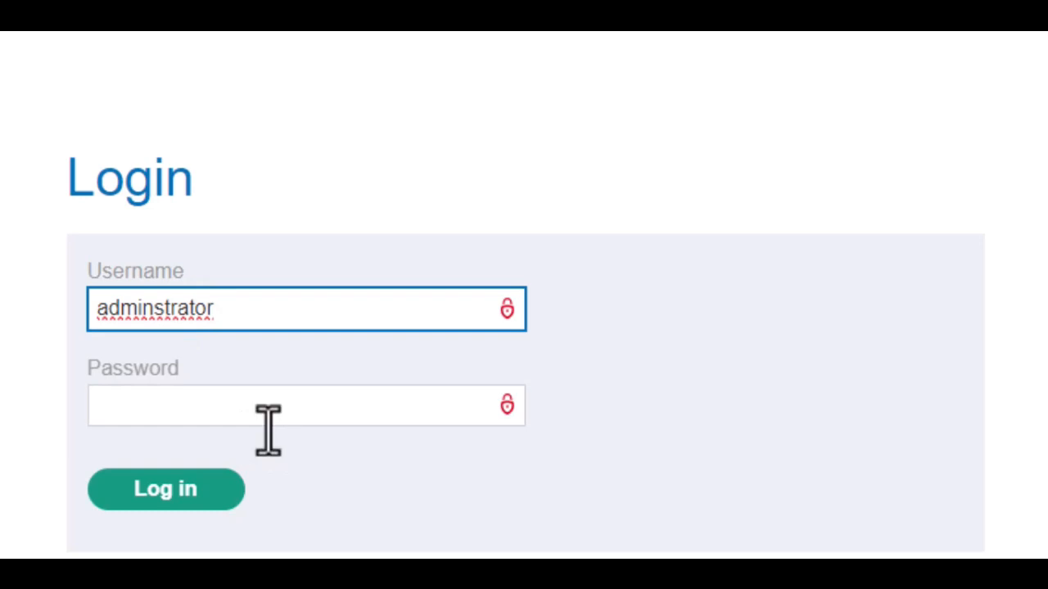
pyautogui.click(268, 424)
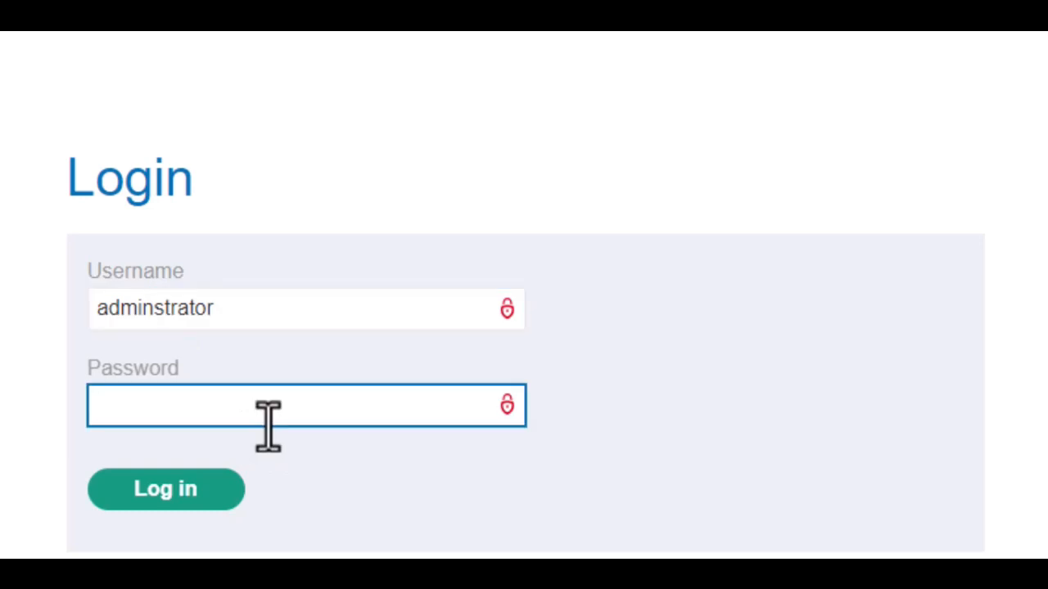
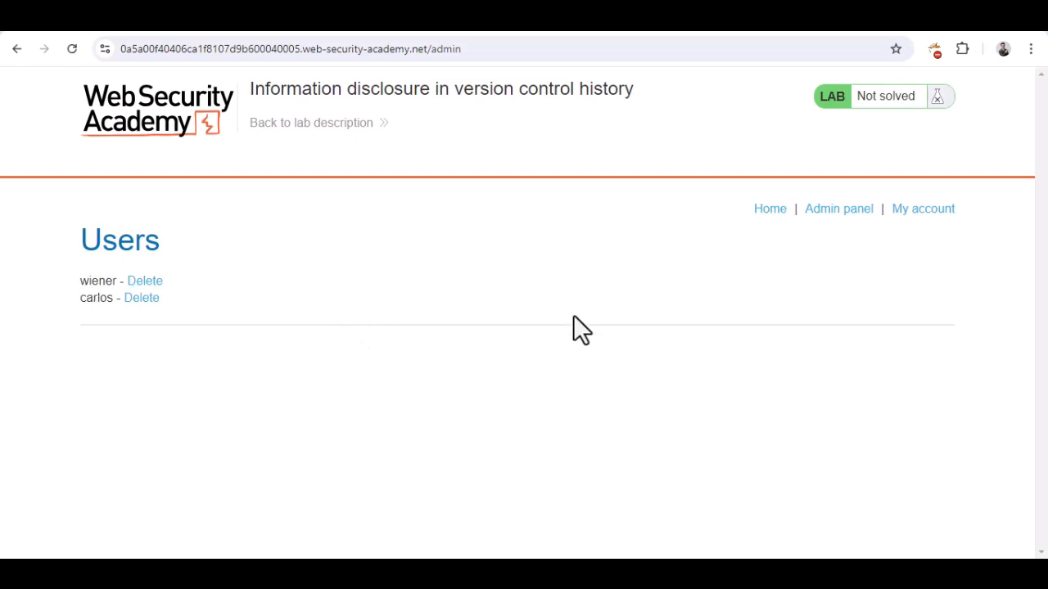
# Step: Review the lab description and delete the user it names from the admin panel's user list
pyautogui.click(103, 27)
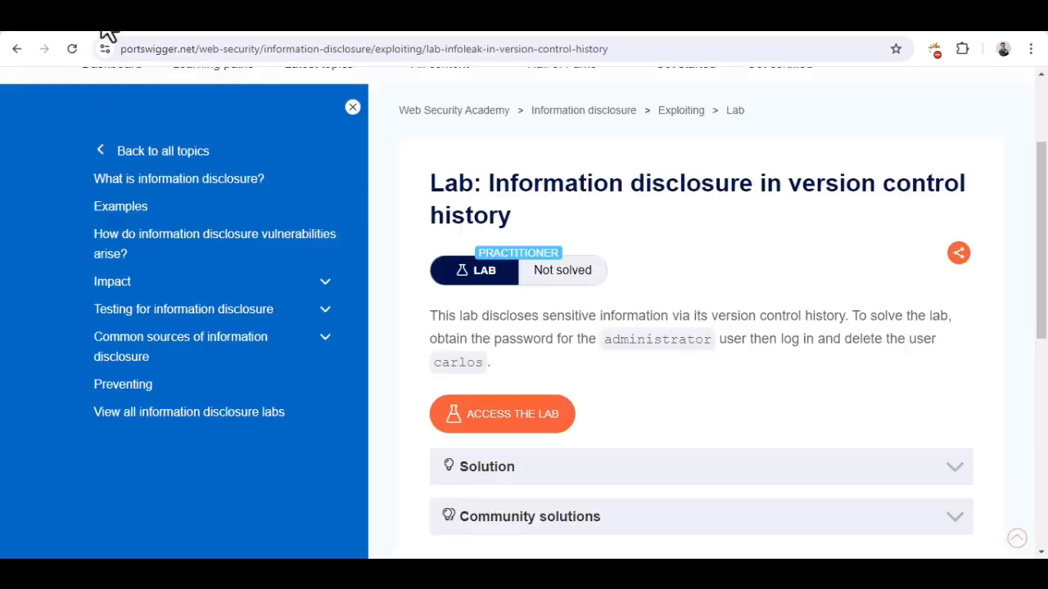
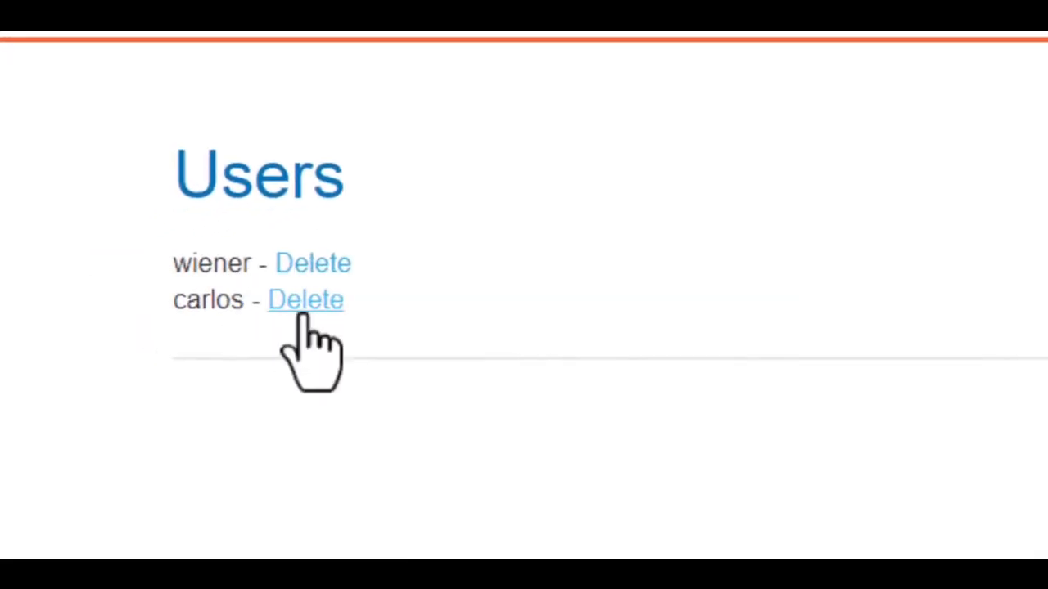
pyautogui.click(304, 309)
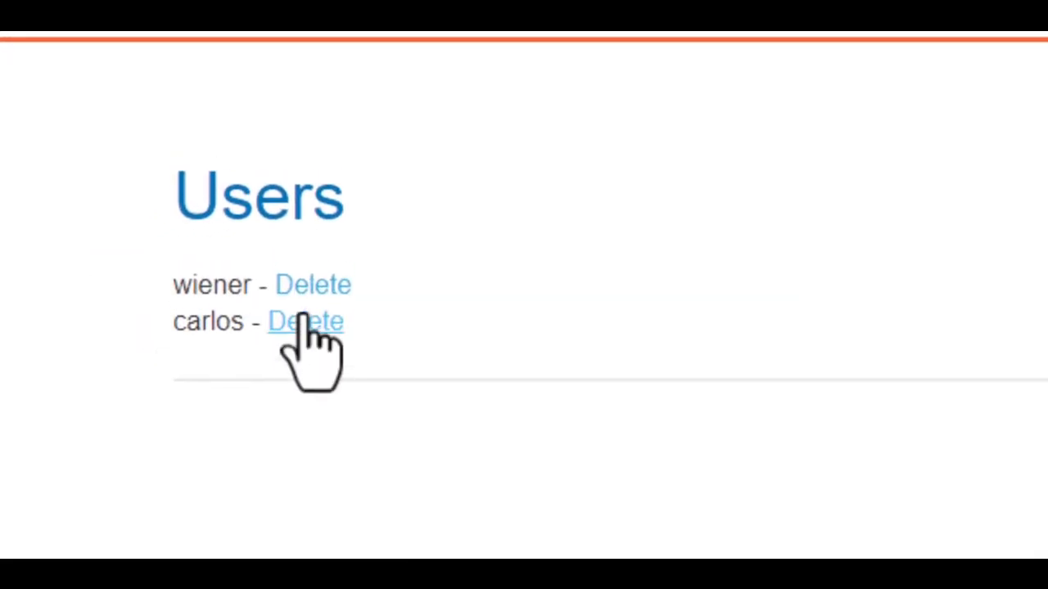